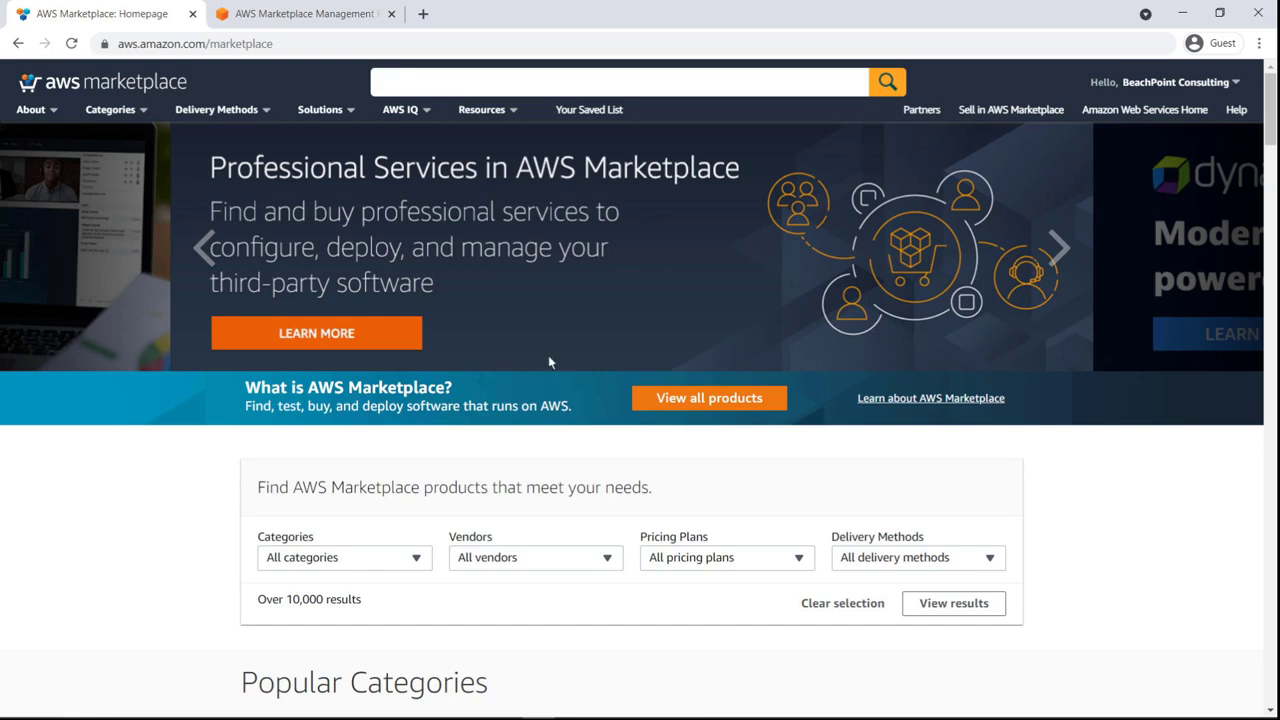
Step: Open the Professional Services feature page from the marketplace homepage and review its benefits and service categories
click(311, 342)
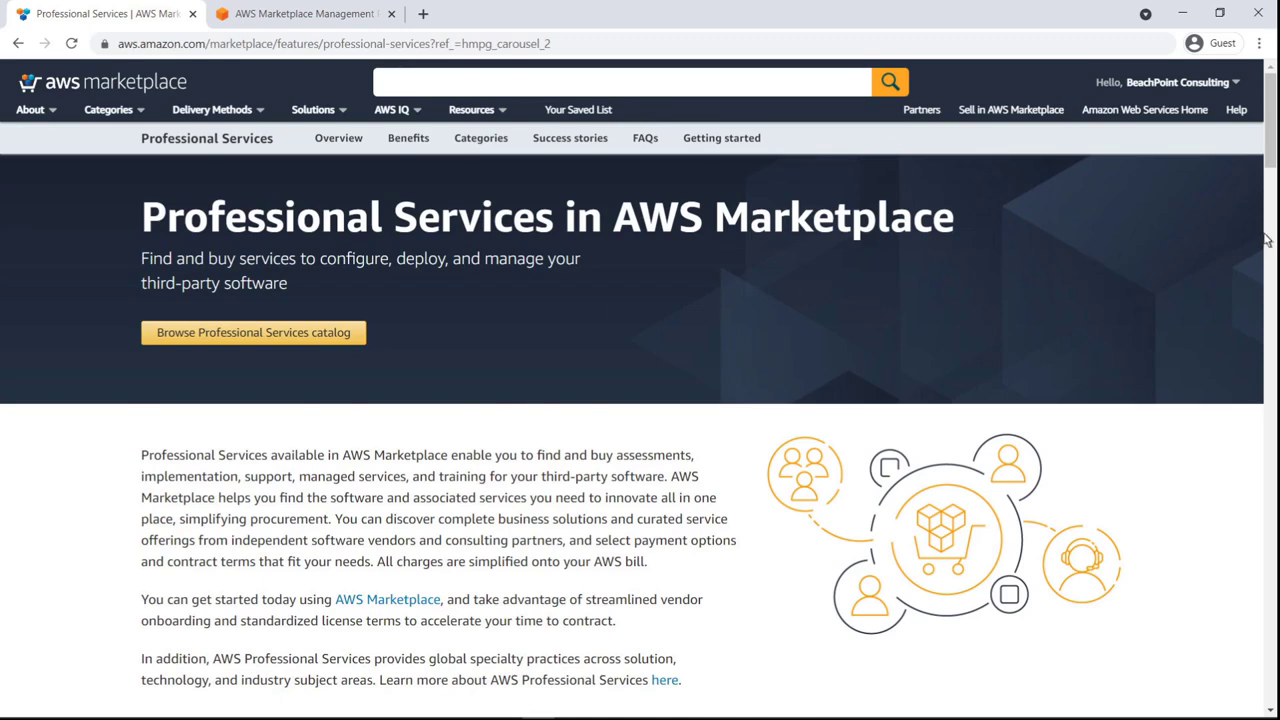
scroll(1271, 240, down, 5)
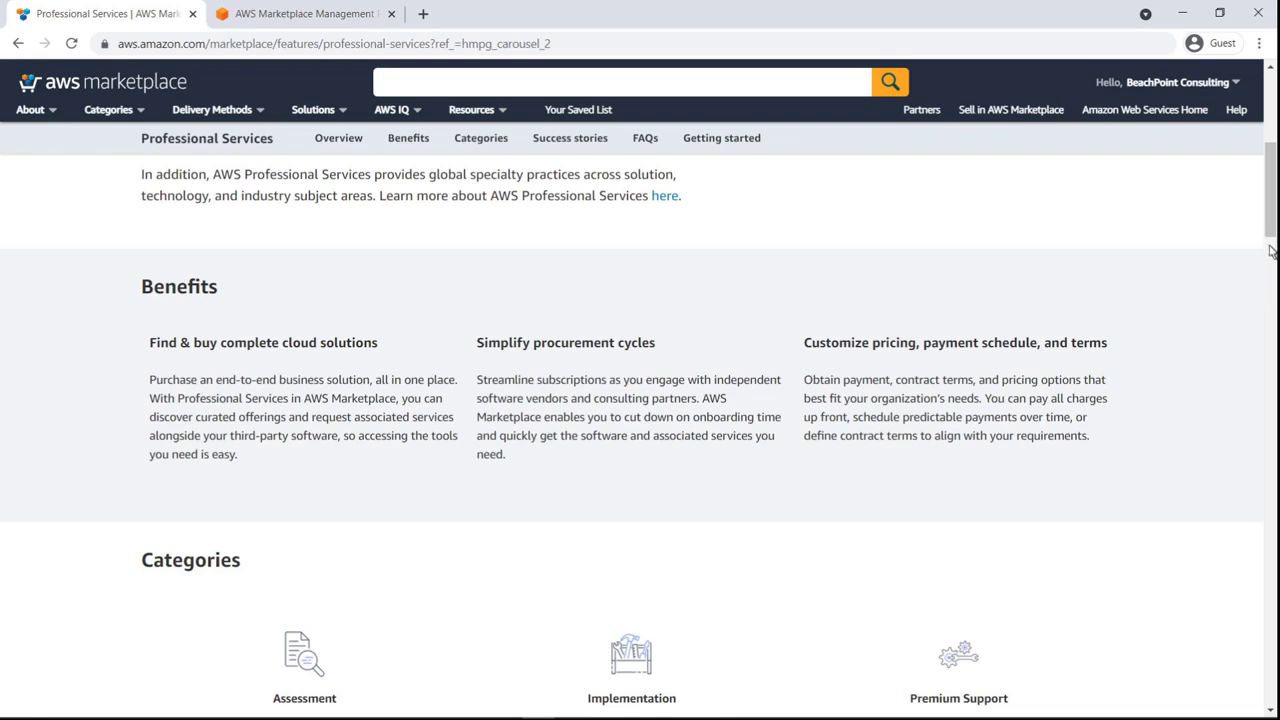
scroll(1271, 278, down, 3)
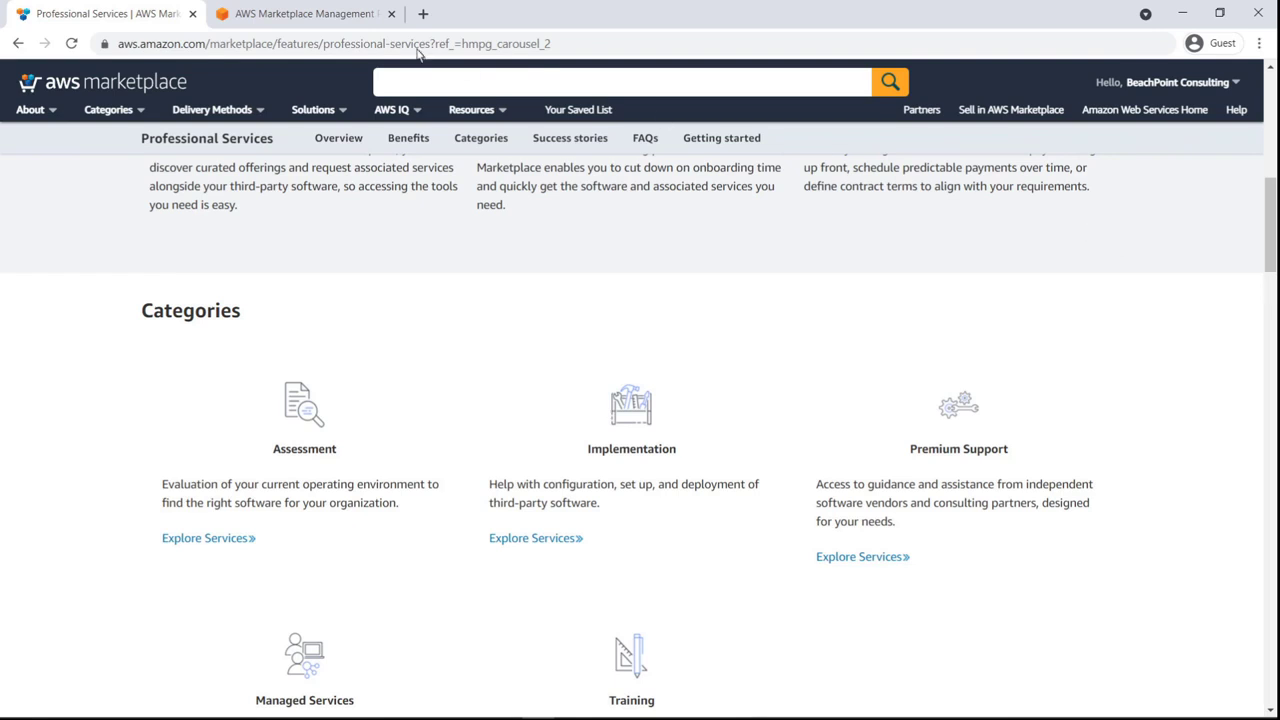
Step: In the AWS Marketplace Management Portal, go to the professional services products and open BeachPoint - Implementation
click(310, 20)
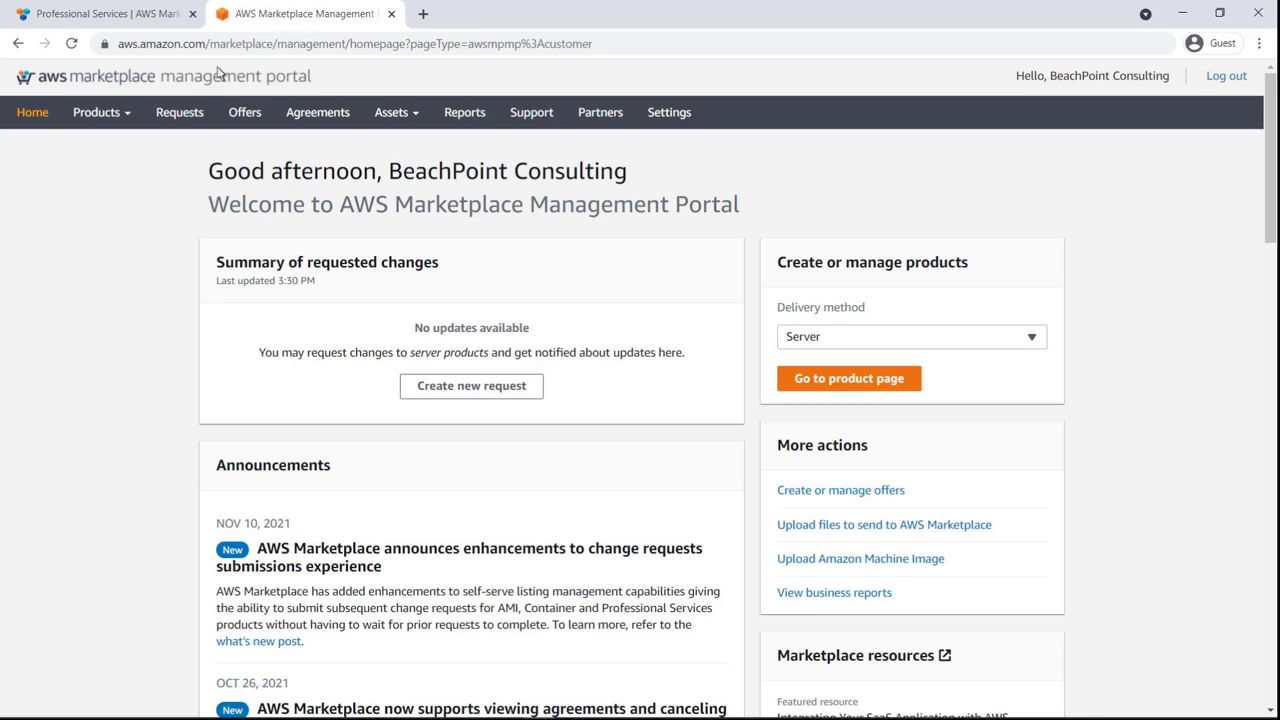
click(128, 117)
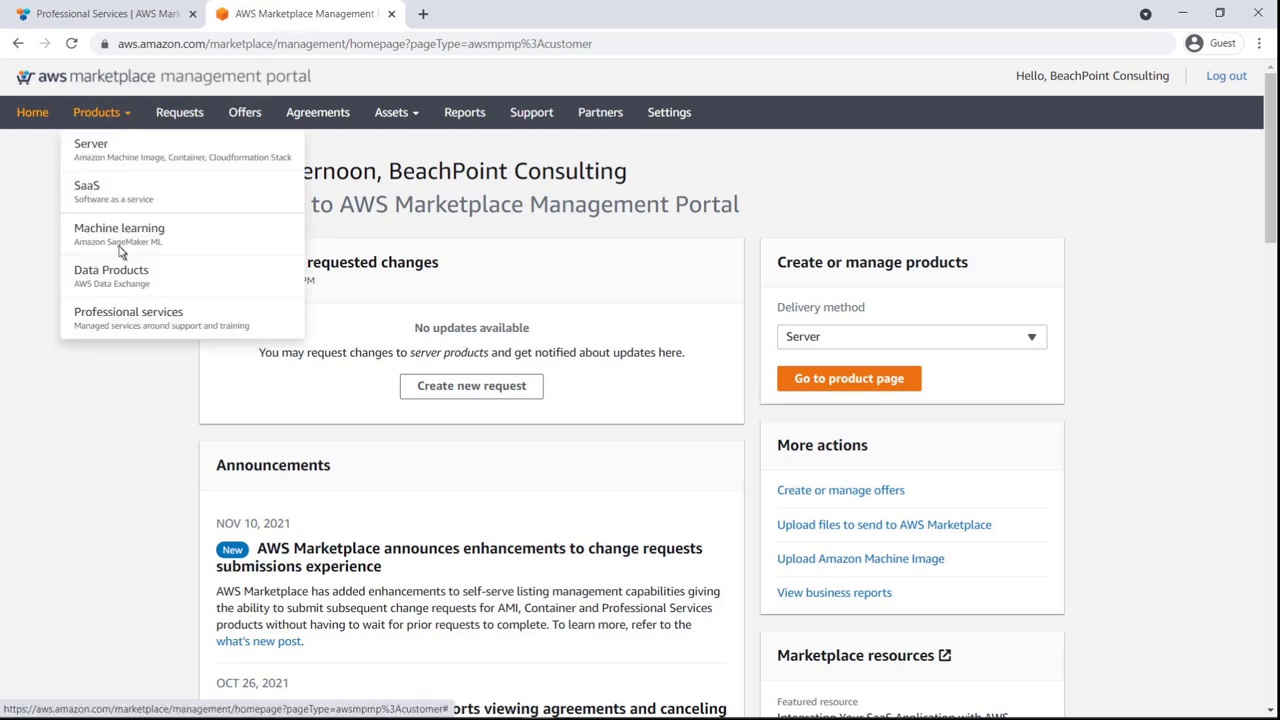
click(117, 320)
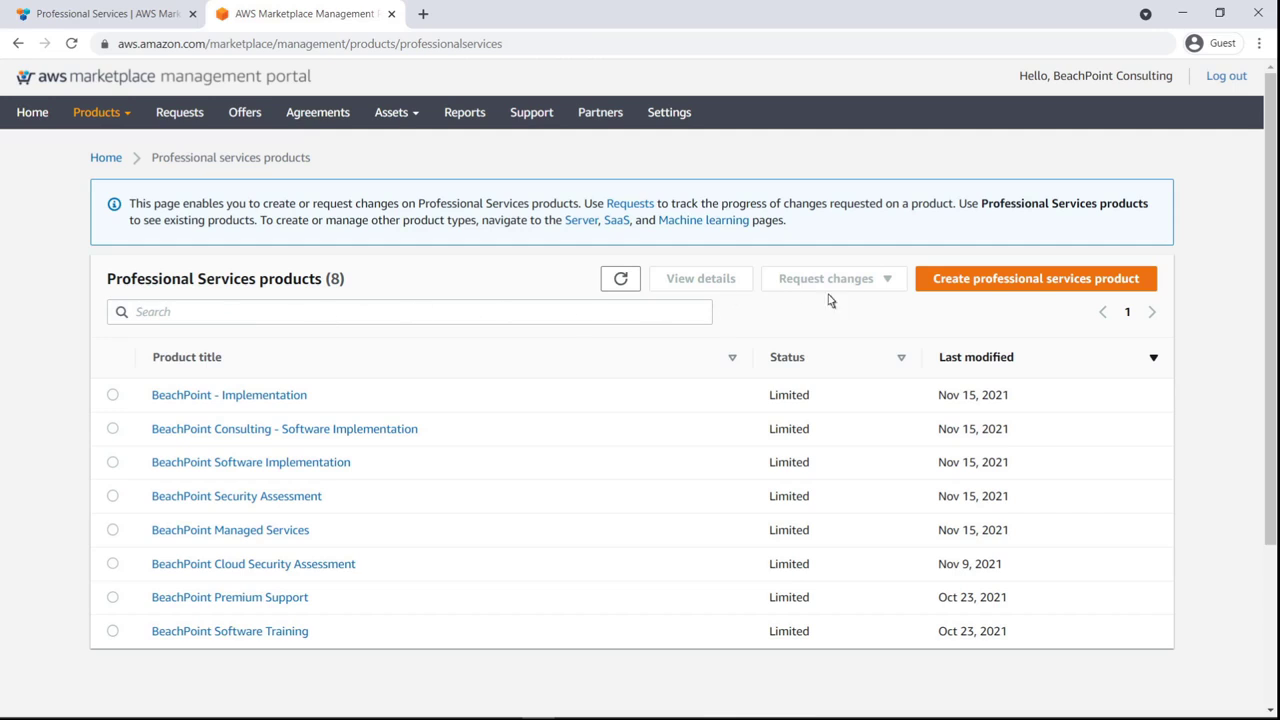
click(1036, 285)
click(226, 400)
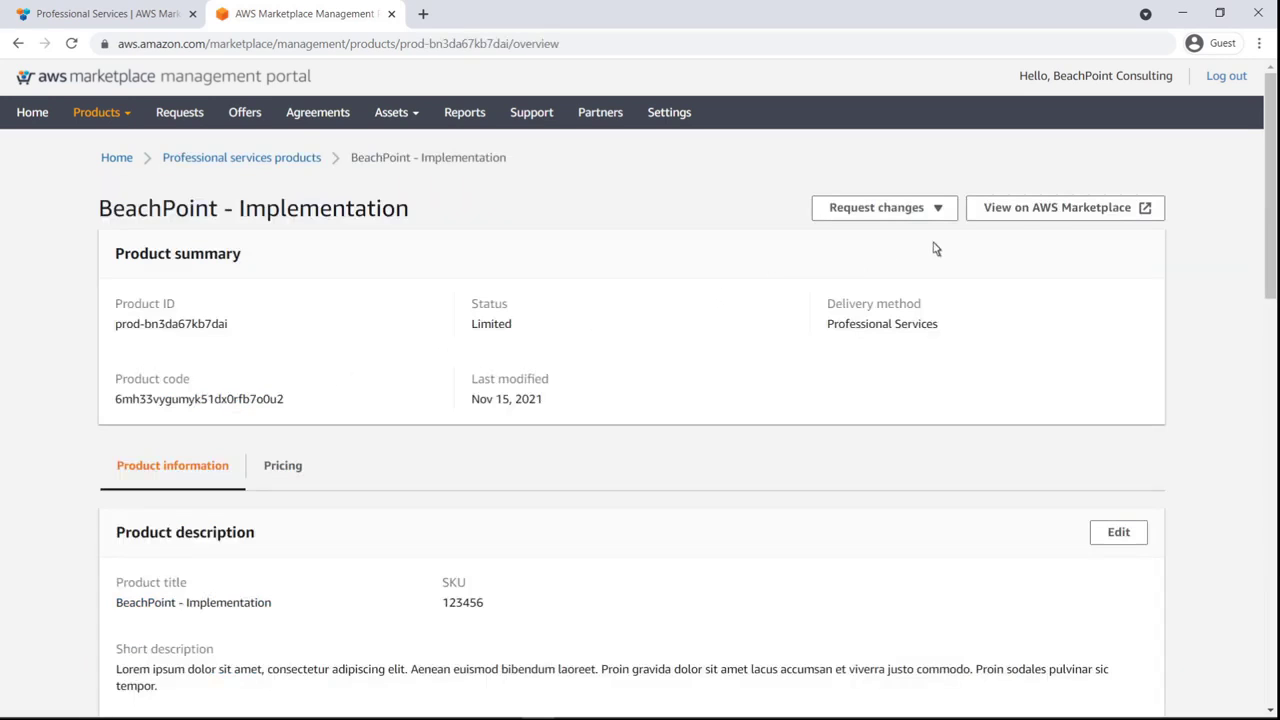
Step: View the BeachPoint - Implementation listing on AWS Marketplace and continue to its service request form
click(1058, 218)
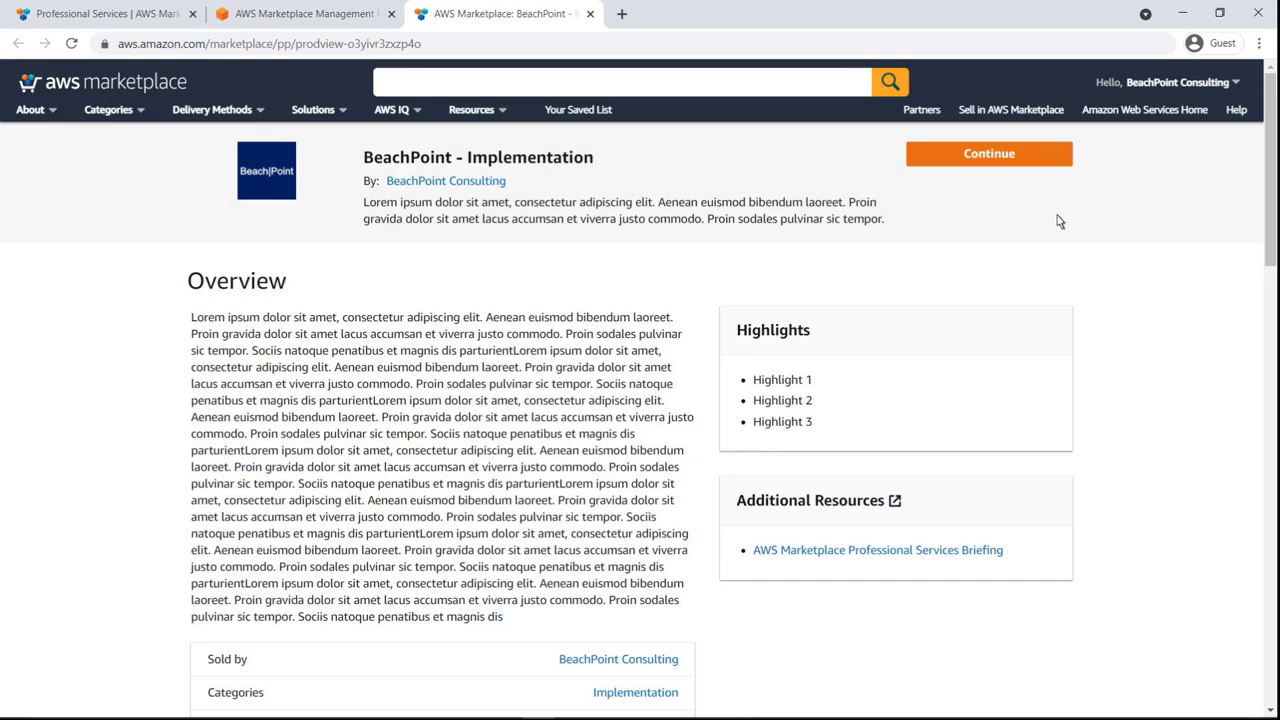
click(995, 168)
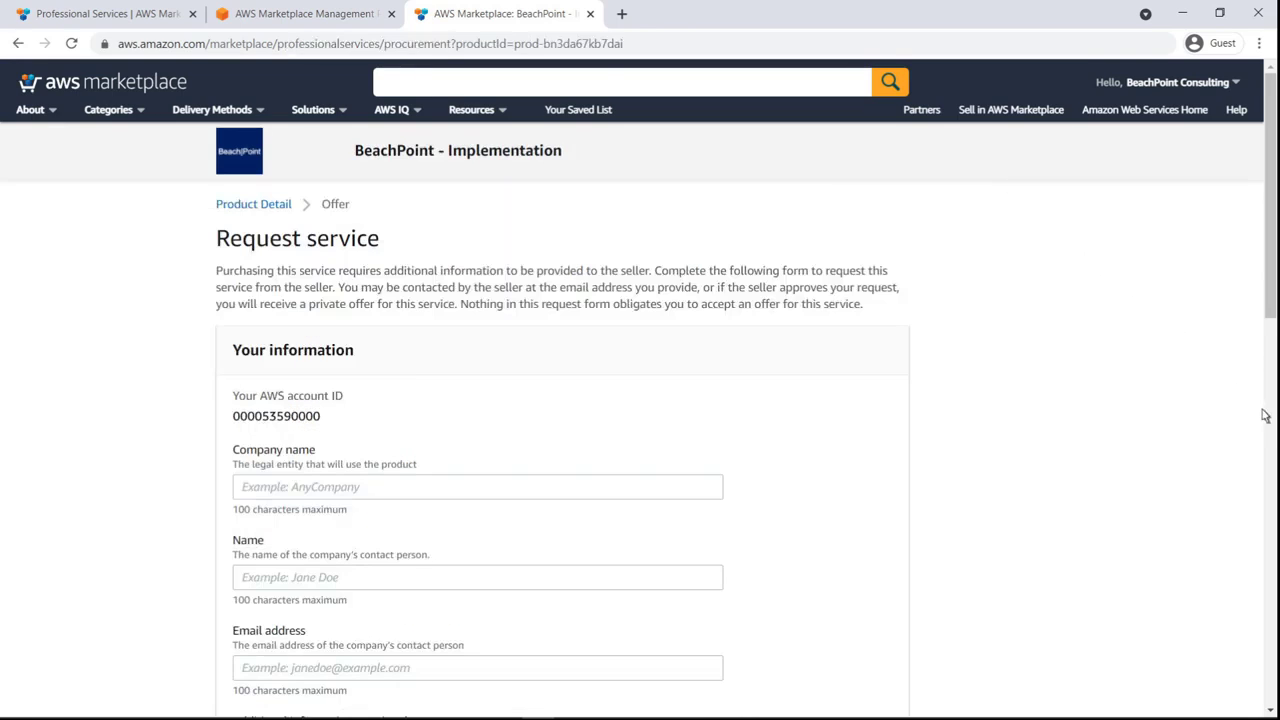
scroll(1270, 420, down, 1)
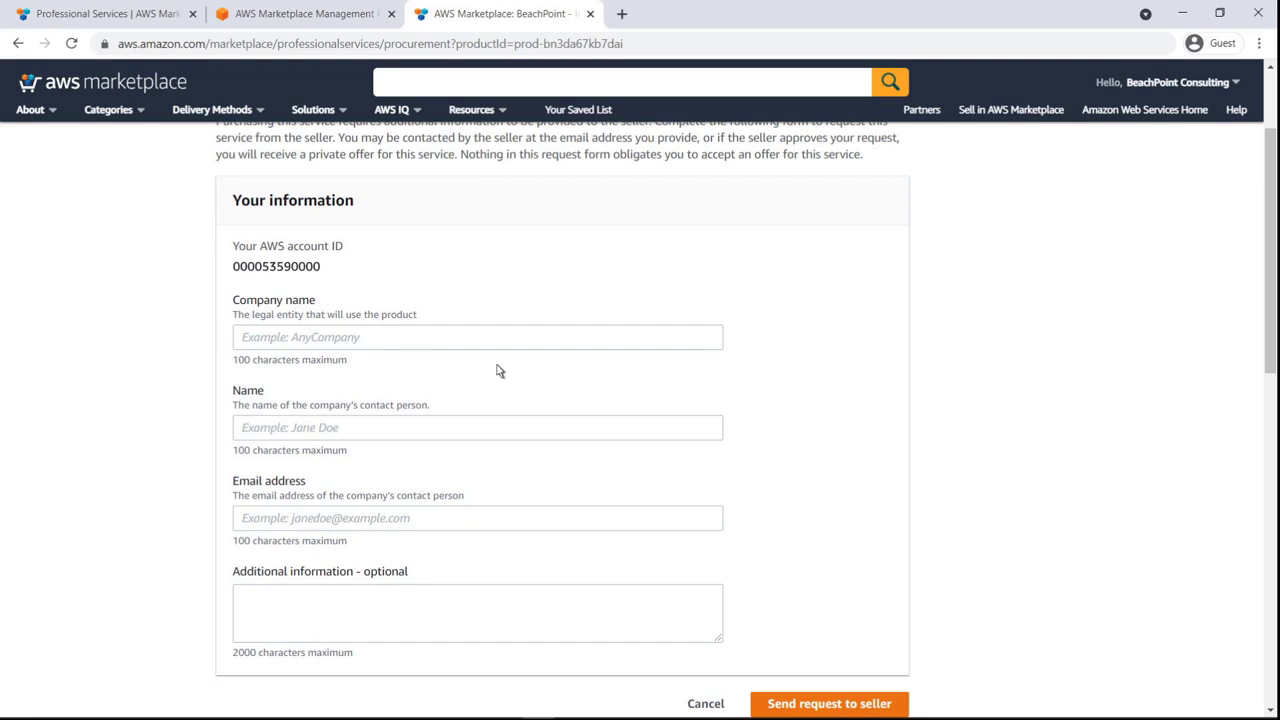
Step: Fill in company name My Company, the contact's name and e-mail, and a note asking for more information, and send the request to the seller
click(270, 340)
text(My Company)
key(Tab)
text(Jason Doe)
key(Tab)
text(jdoe@example.com)
key(Tab)
text(I would like more information on your offer)
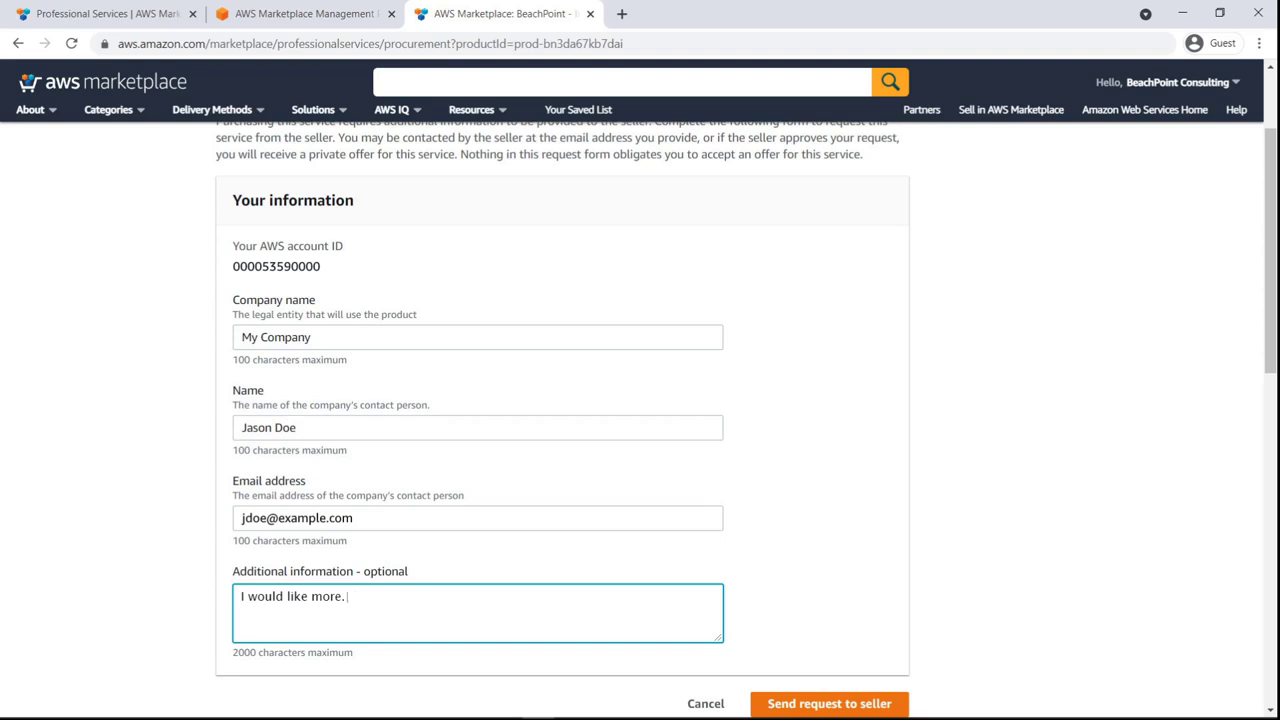
click(897, 706)
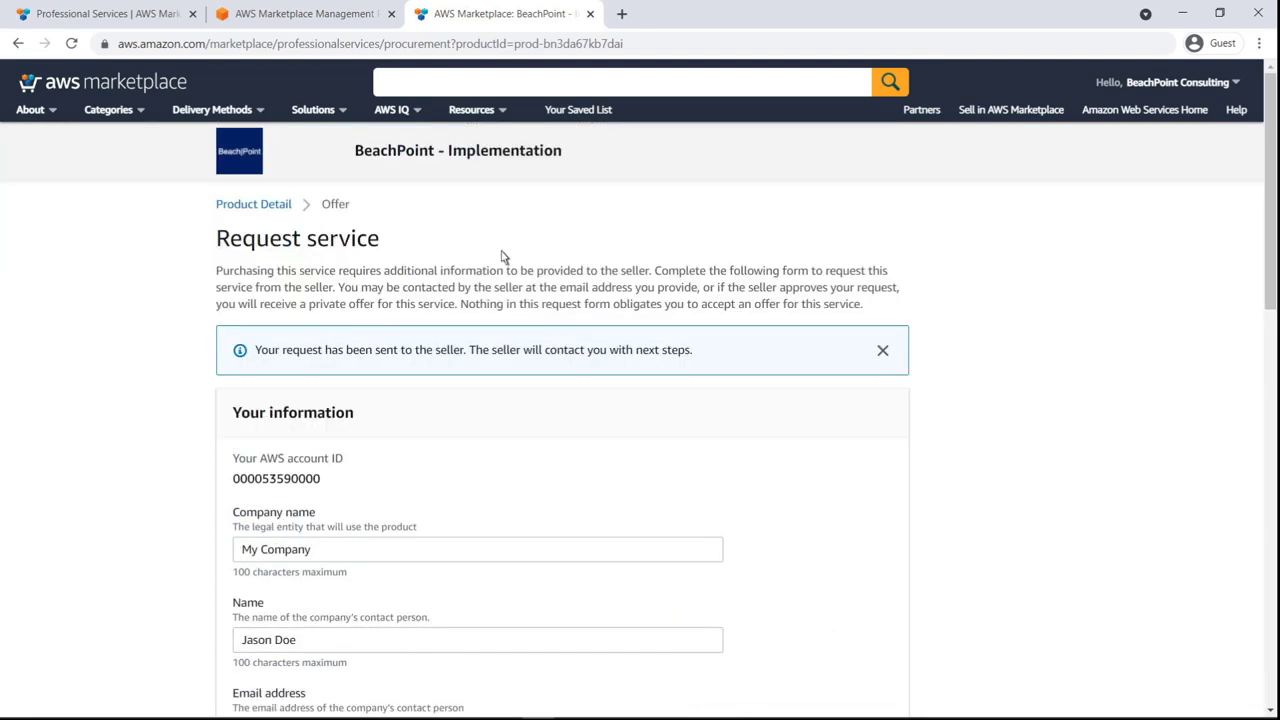
Step: Return to the management portal, open the custom notification recipients in the seller account's notification settings, and submit the recipient list
click(300, 16)
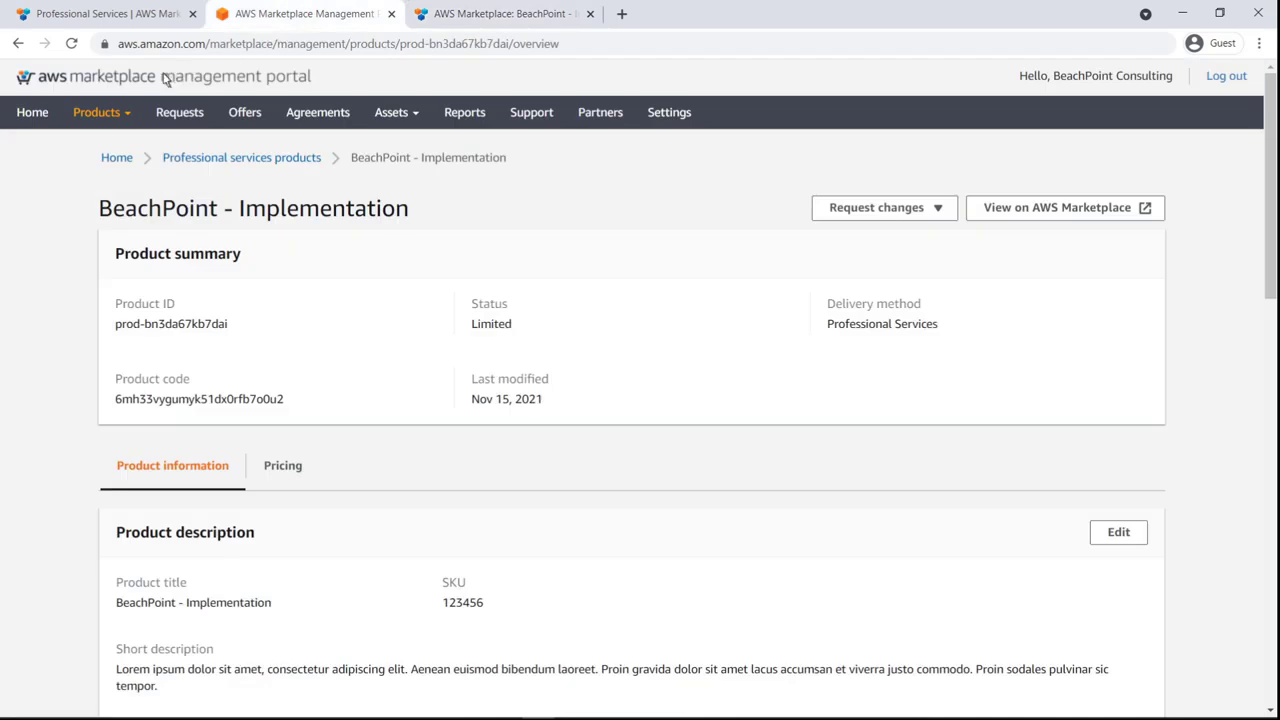
click(128, 86)
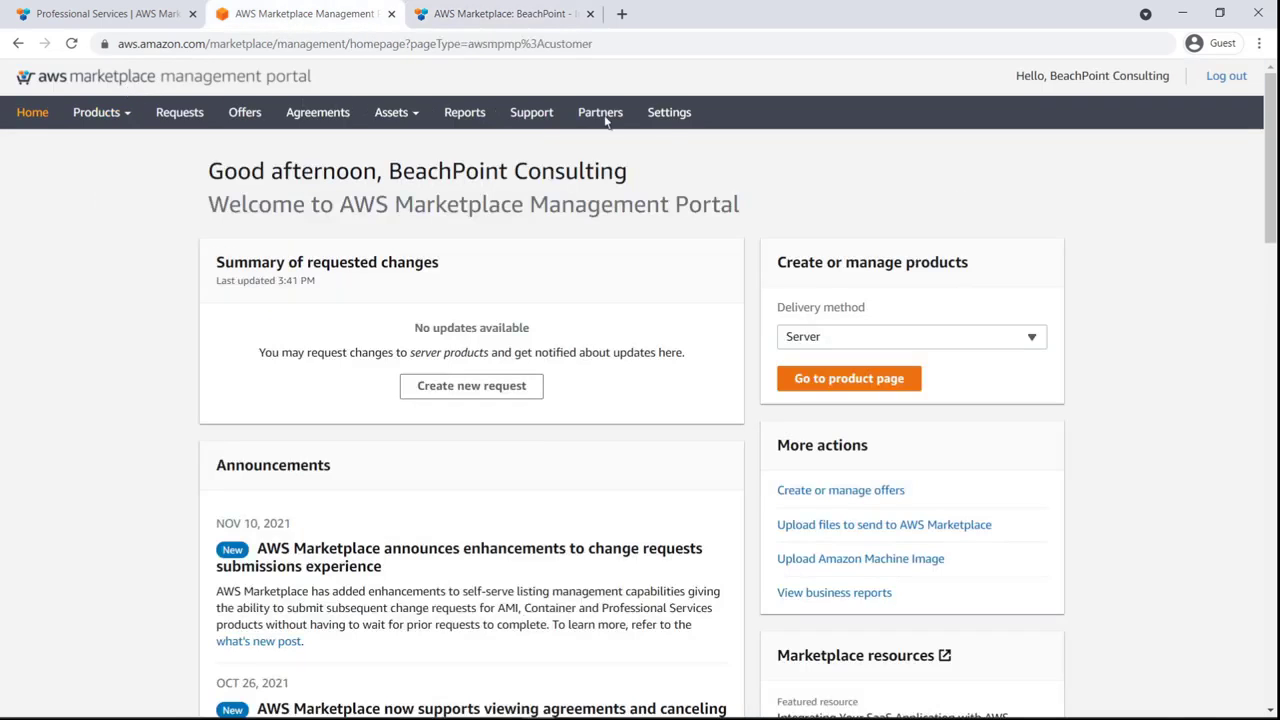
click(668, 118)
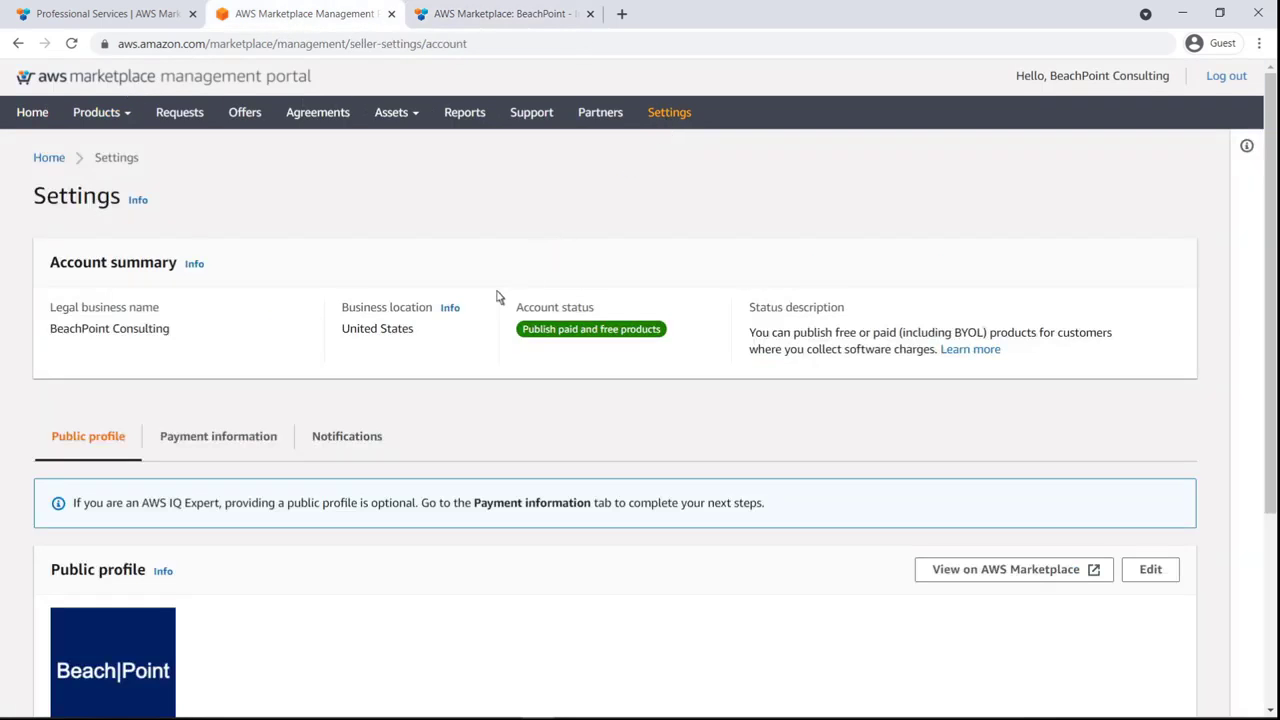
click(347, 443)
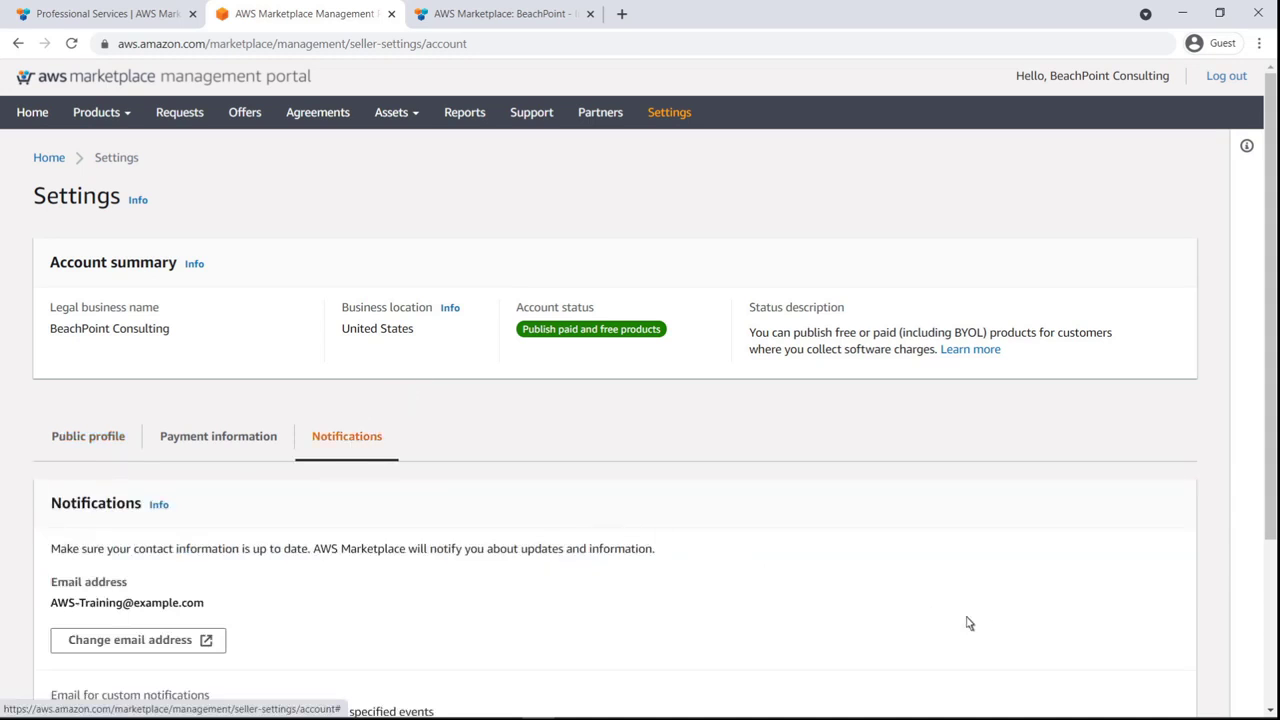
scroll(1268, 706, down, 3)
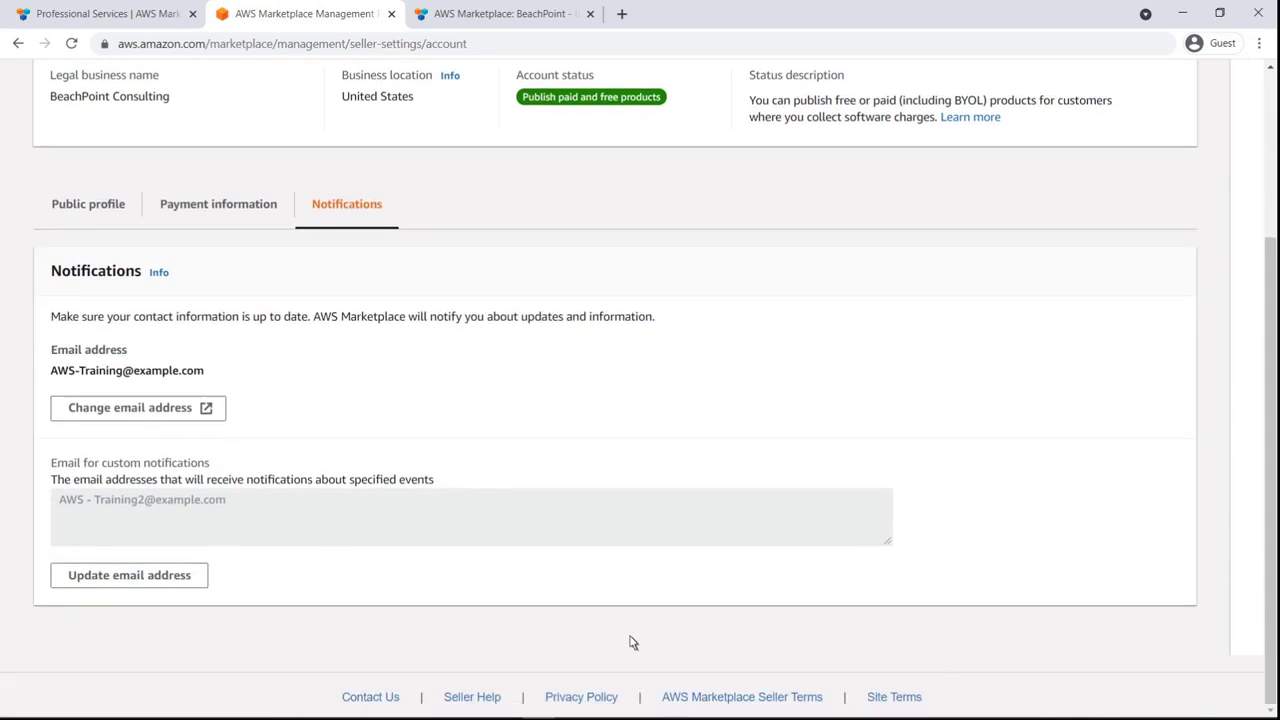
click(128, 588)
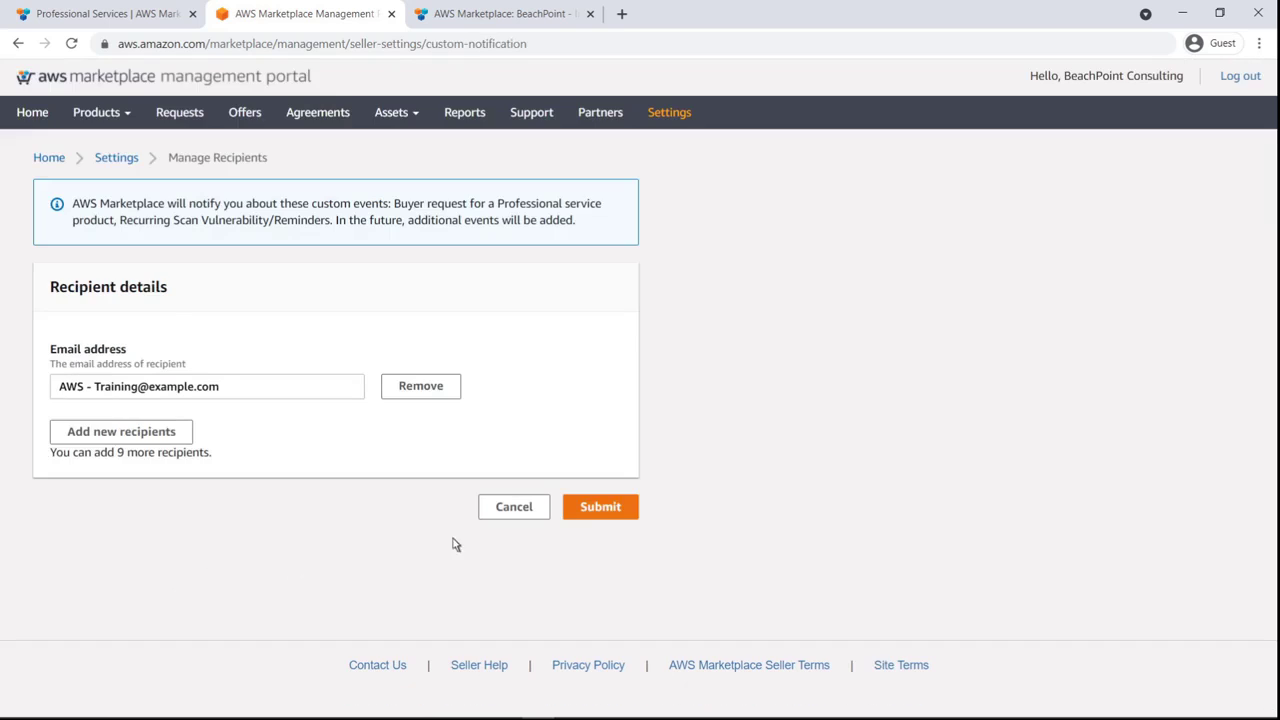
click(600, 507)
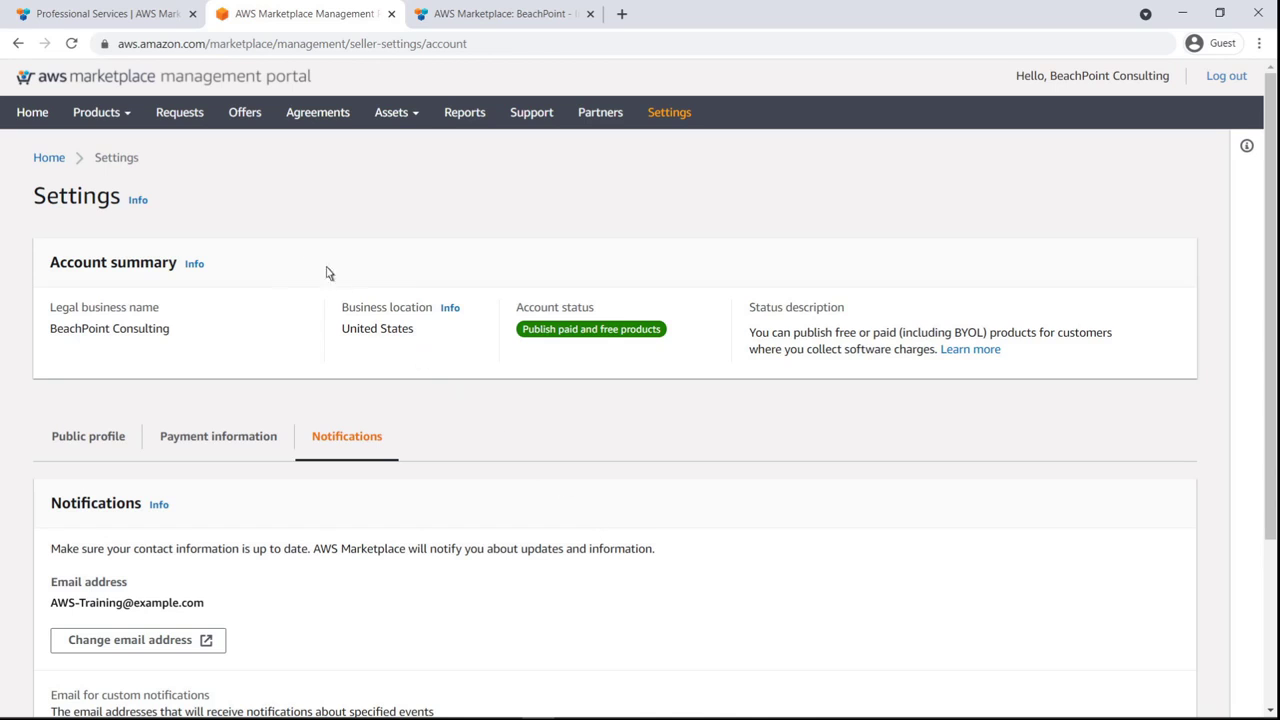
Step: Start a new private offer from the portal's offers page with ISV Self and product BeachPoint - Implementation
click(138, 92)
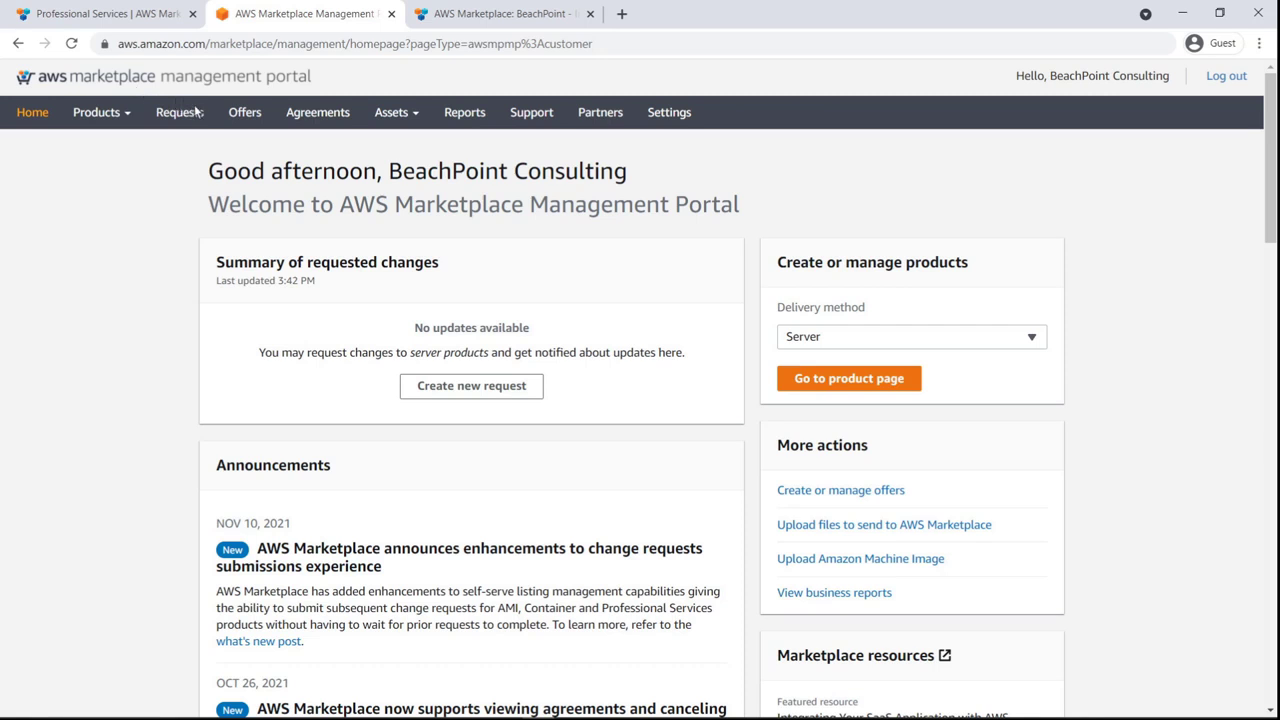
click(245, 118)
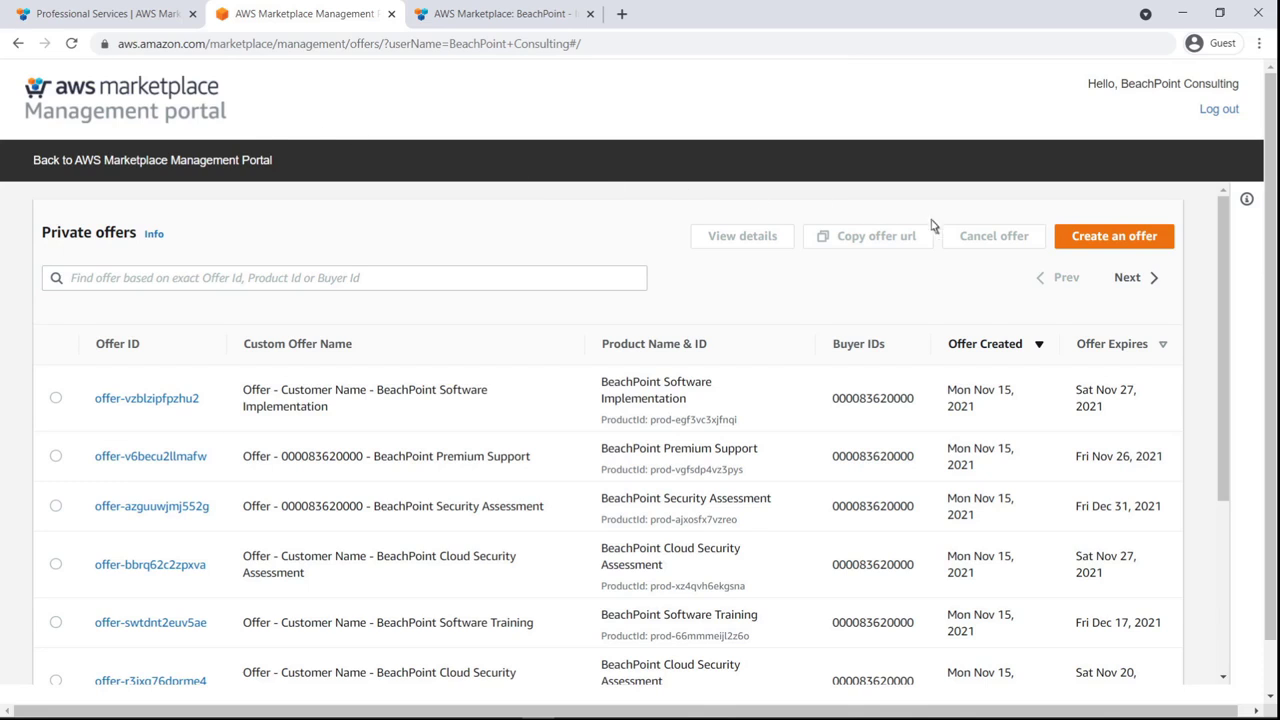
click(1108, 244)
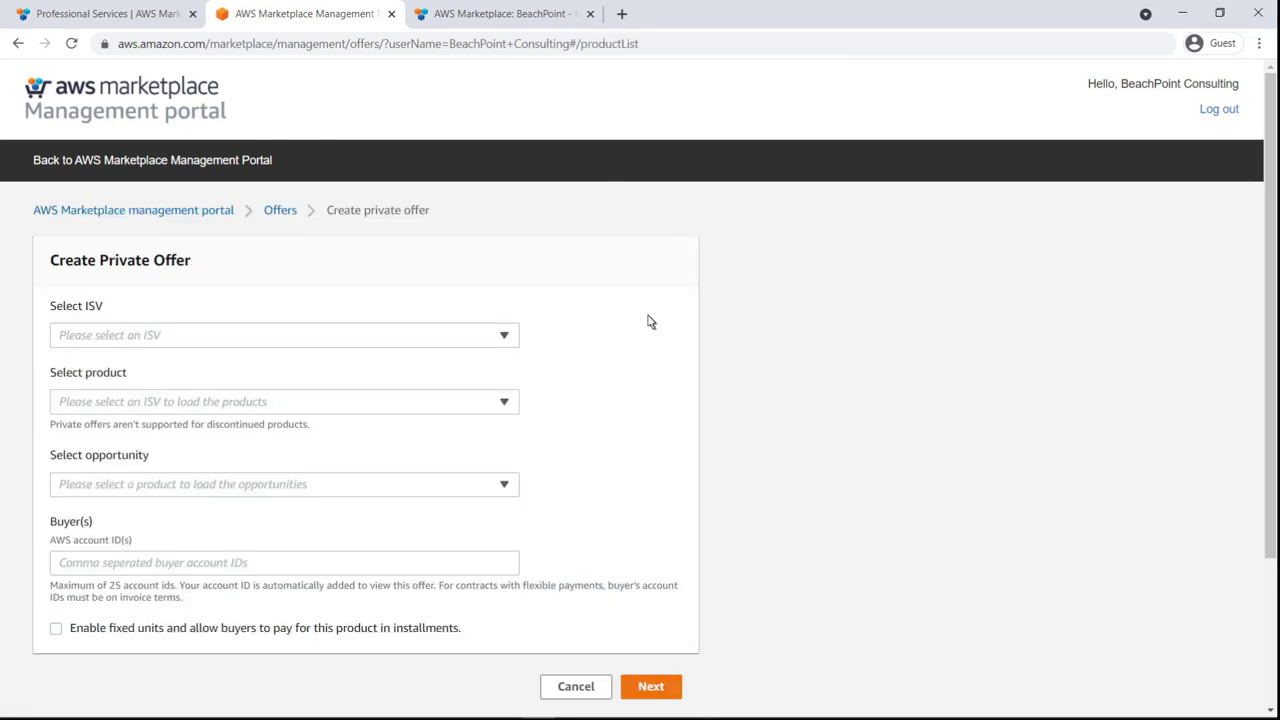
click(503, 338)
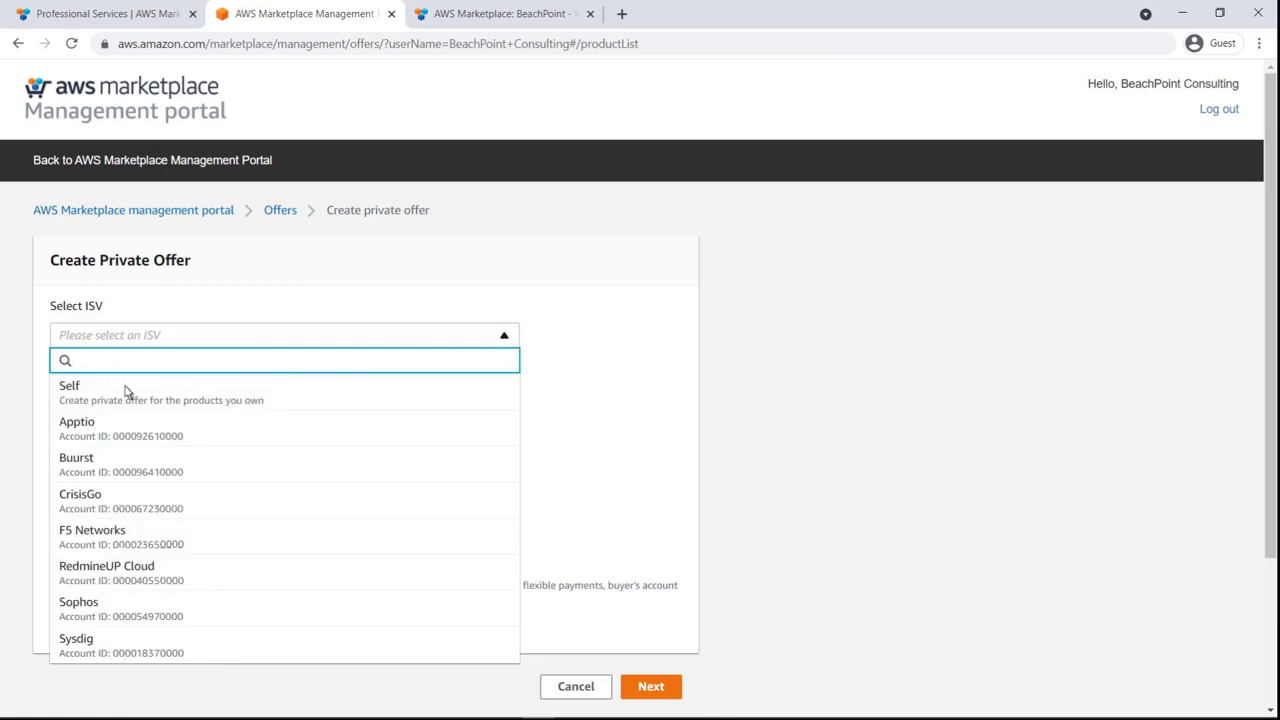
click(71, 396)
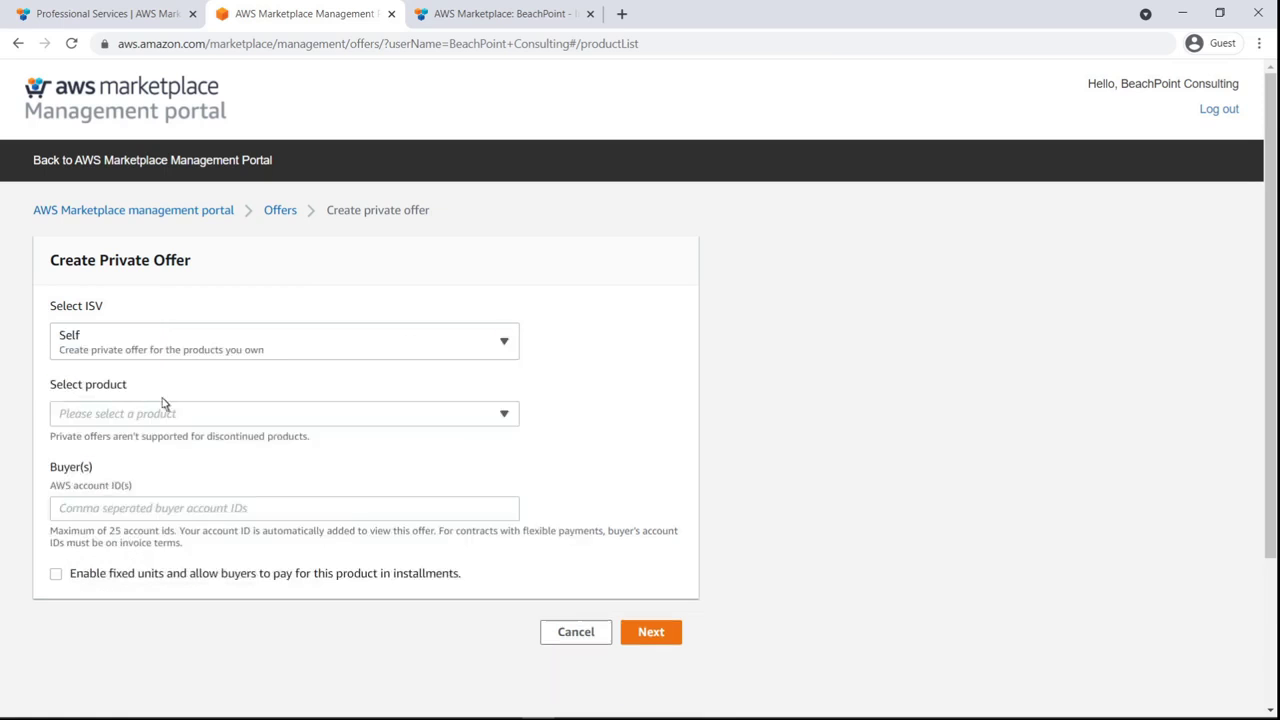
click(506, 418)
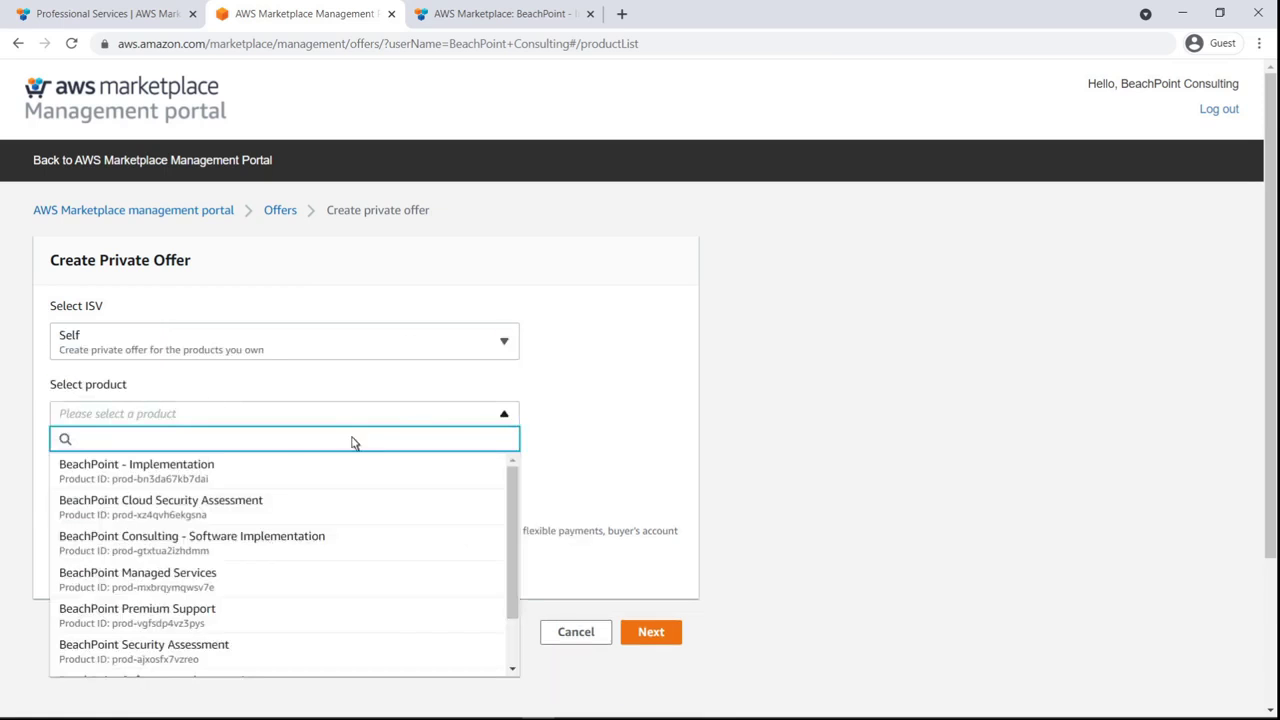
click(106, 479)
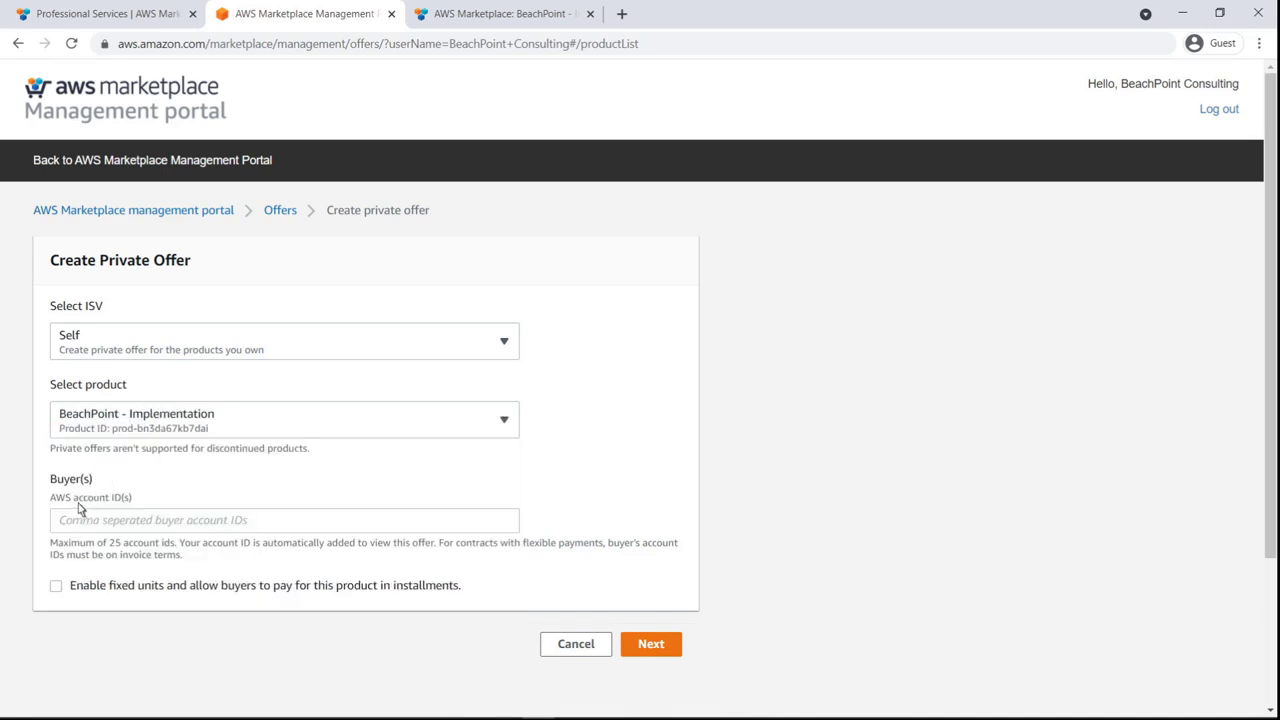
Step: Enter the buyer's AWS account ID, enable fixed units with installment payments, and proceed to the offer details
click(57, 527)
text(000083620000)
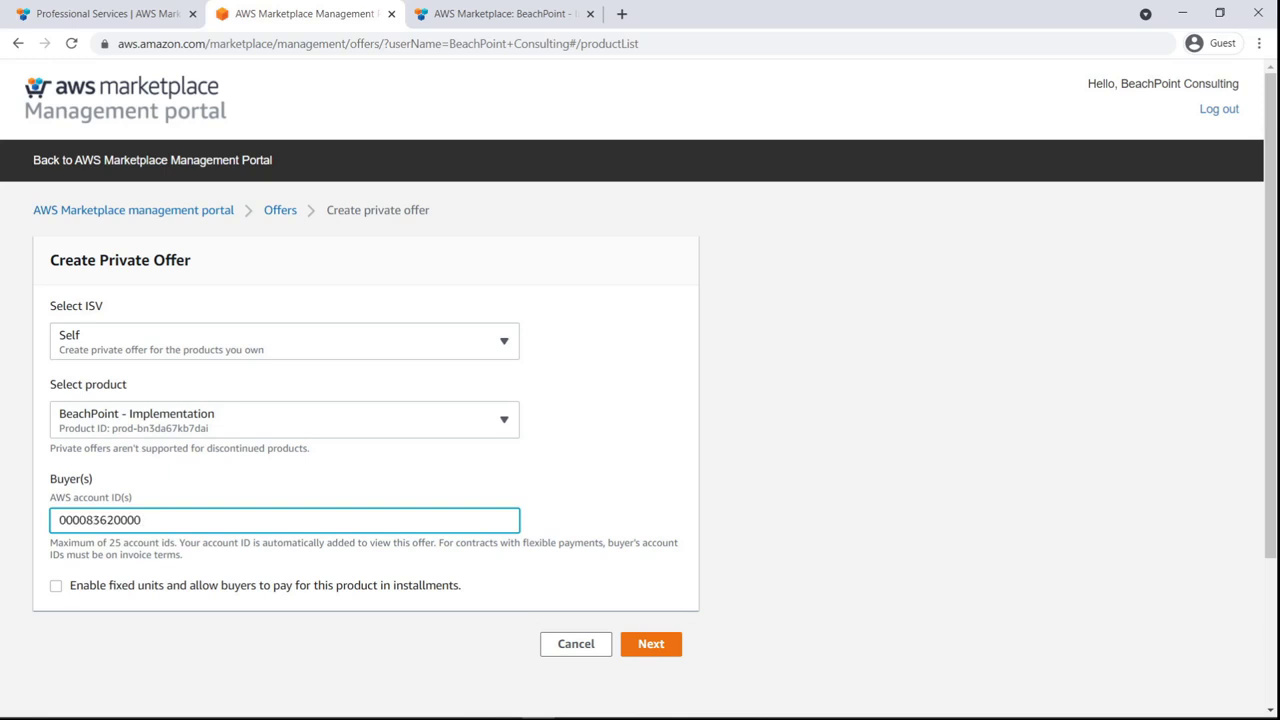
click(56, 588)
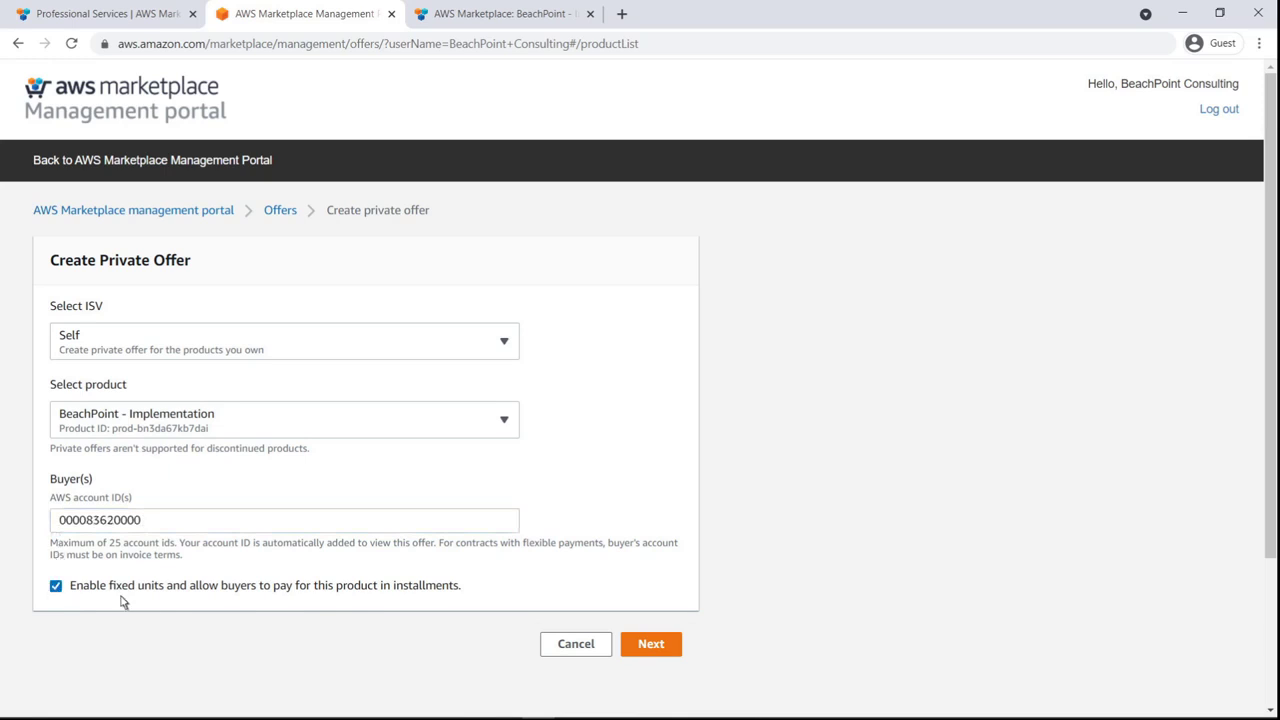
click(655, 657)
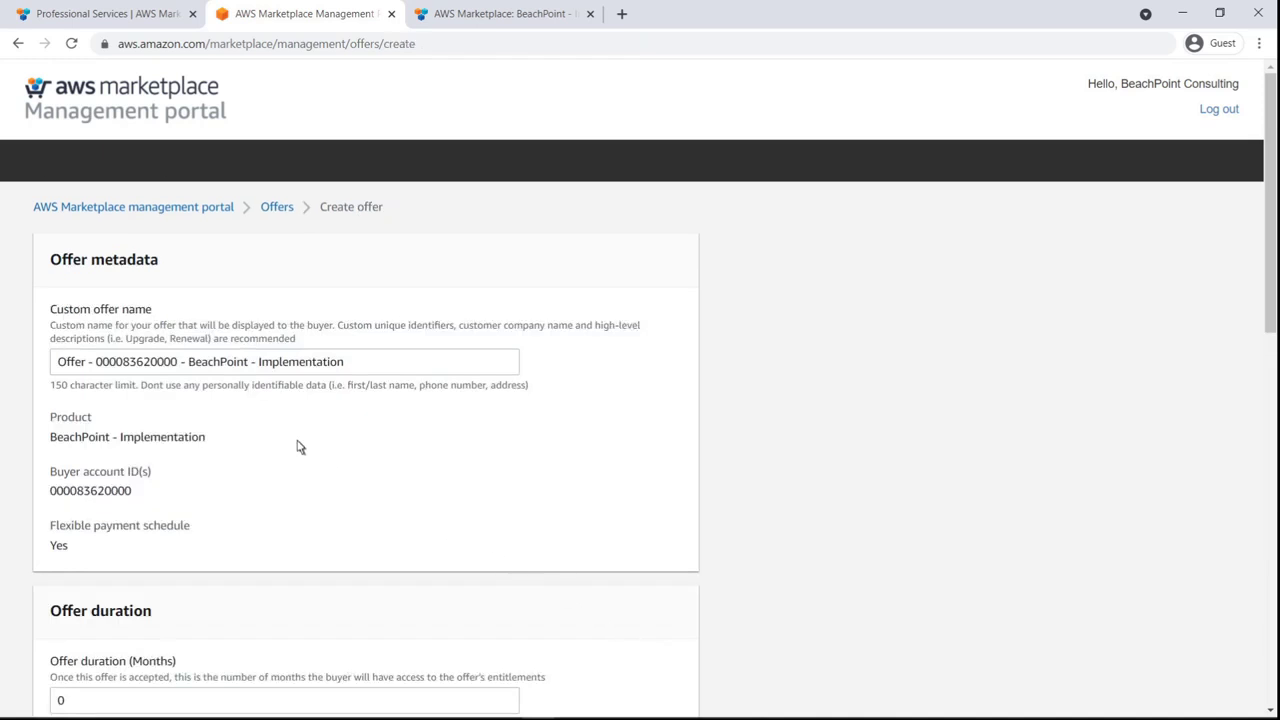
Step: Name the custom offer "Offer - My Customer - BeachPoint - Implementation" and set the offer duration to 1 month
double_click(150, 362)
text(My Customer)
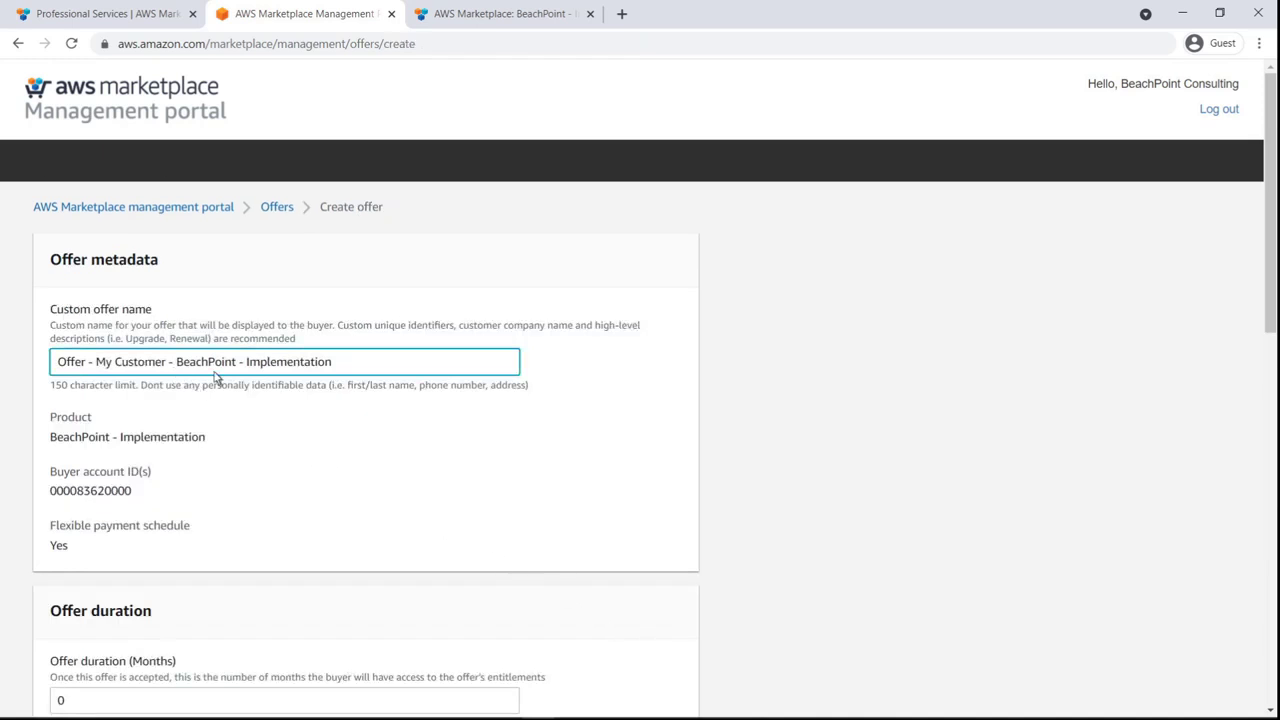
scroll(1266, 480, down, 3)
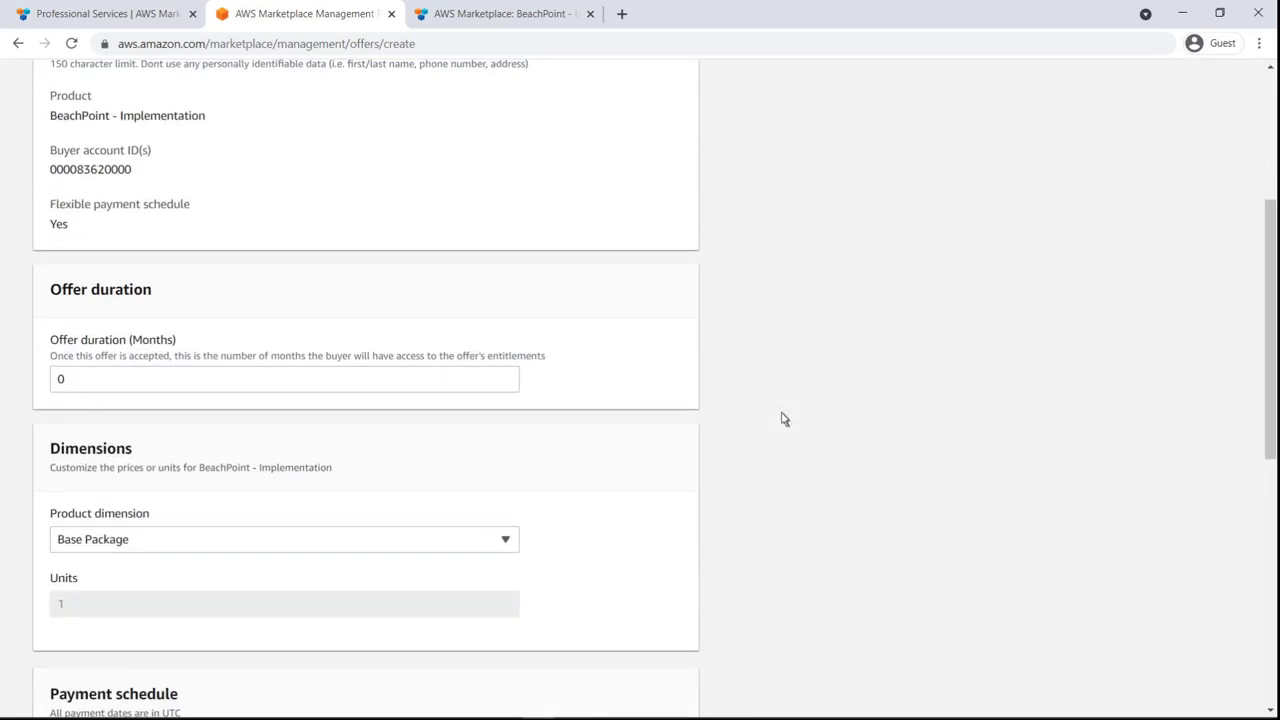
click(506, 380)
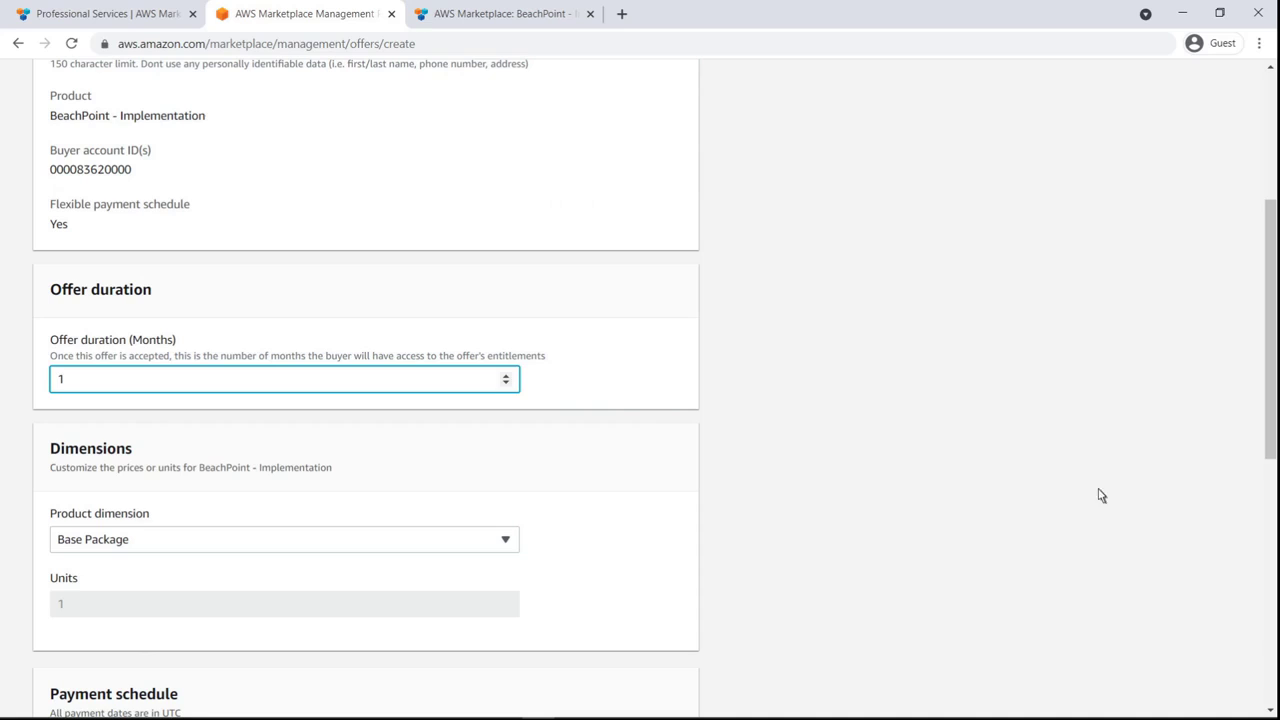
Step: Set the offer's product dimension to Gold Package
scroll(1273, 528, down, 1)
scroll(1262, 526, down, 1)
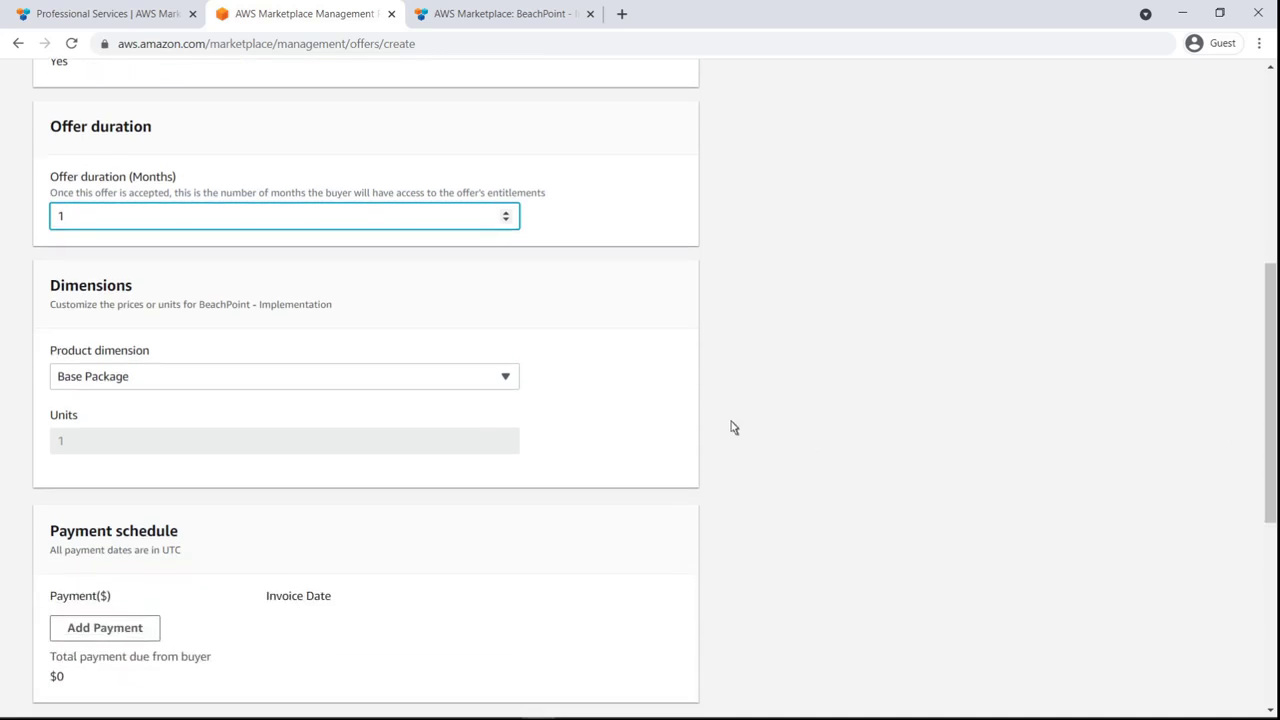
click(506, 378)
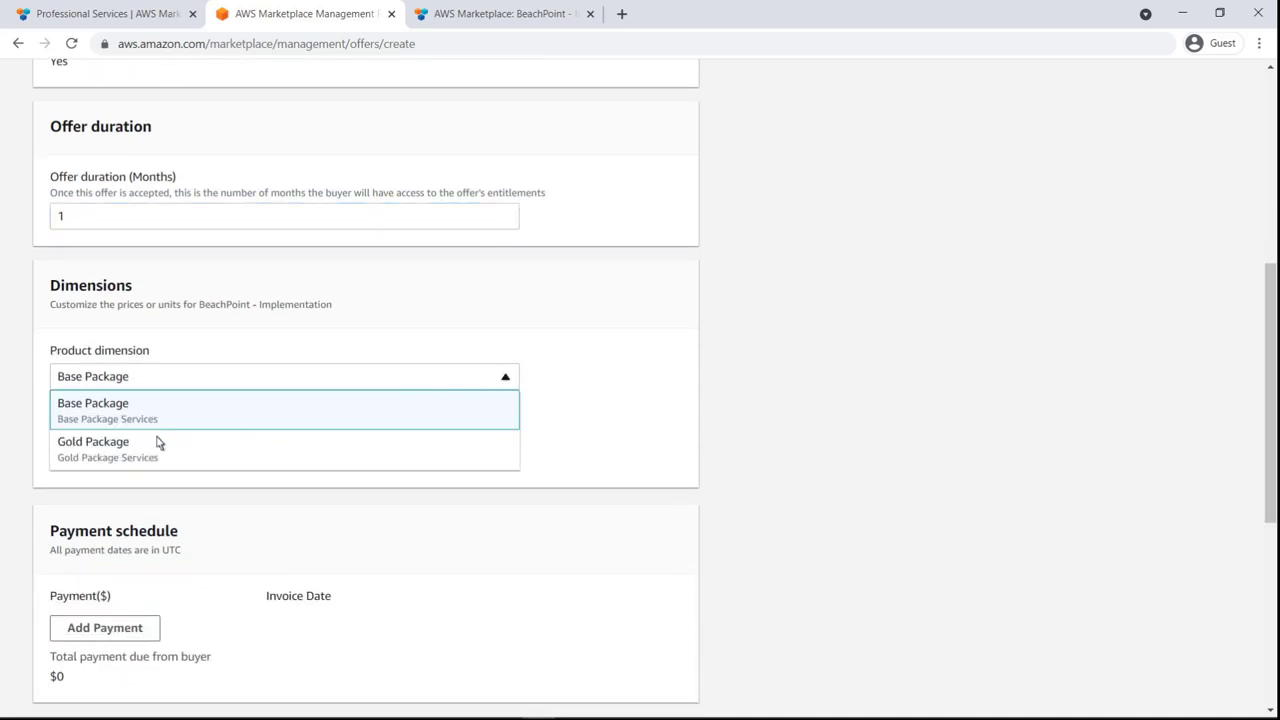
click(90, 450)
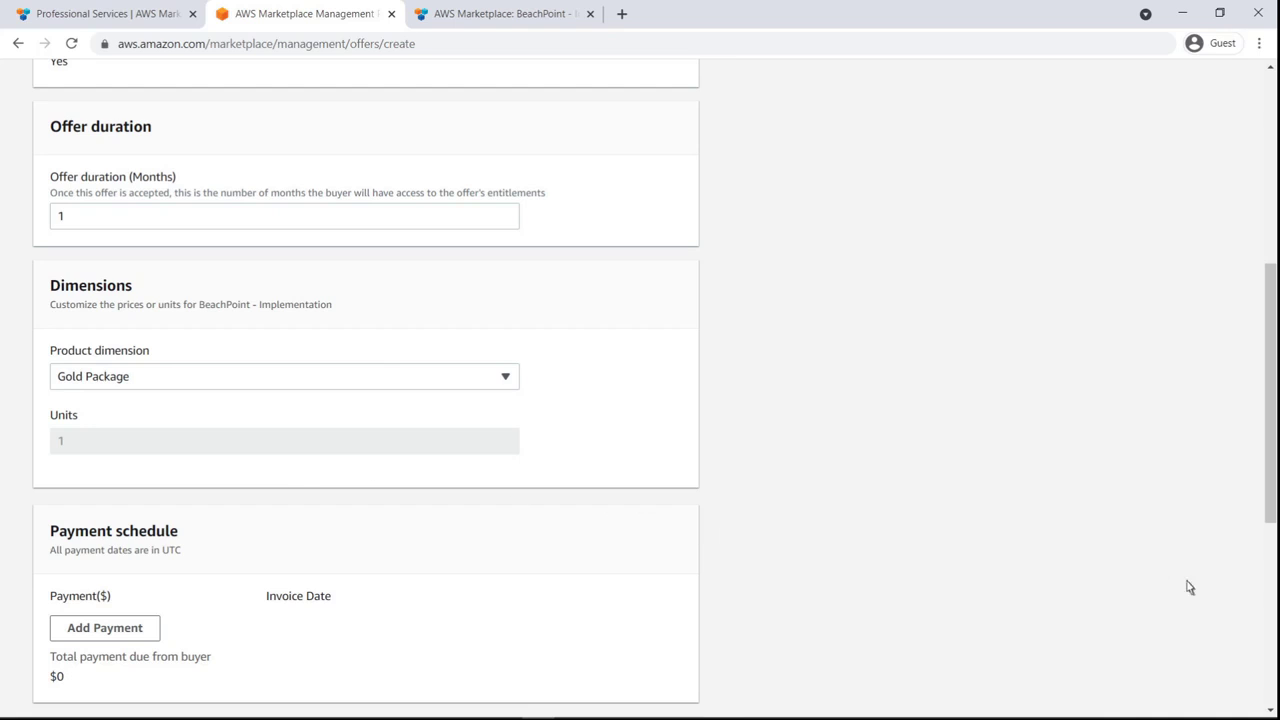
Step: Add three payments to the schedule: $10000 invoiced 2021/11/19, $15000 invoiced 2021/12/10, and $15000 invoiced 2021/12/15
scroll(1268, 597, down, 2)
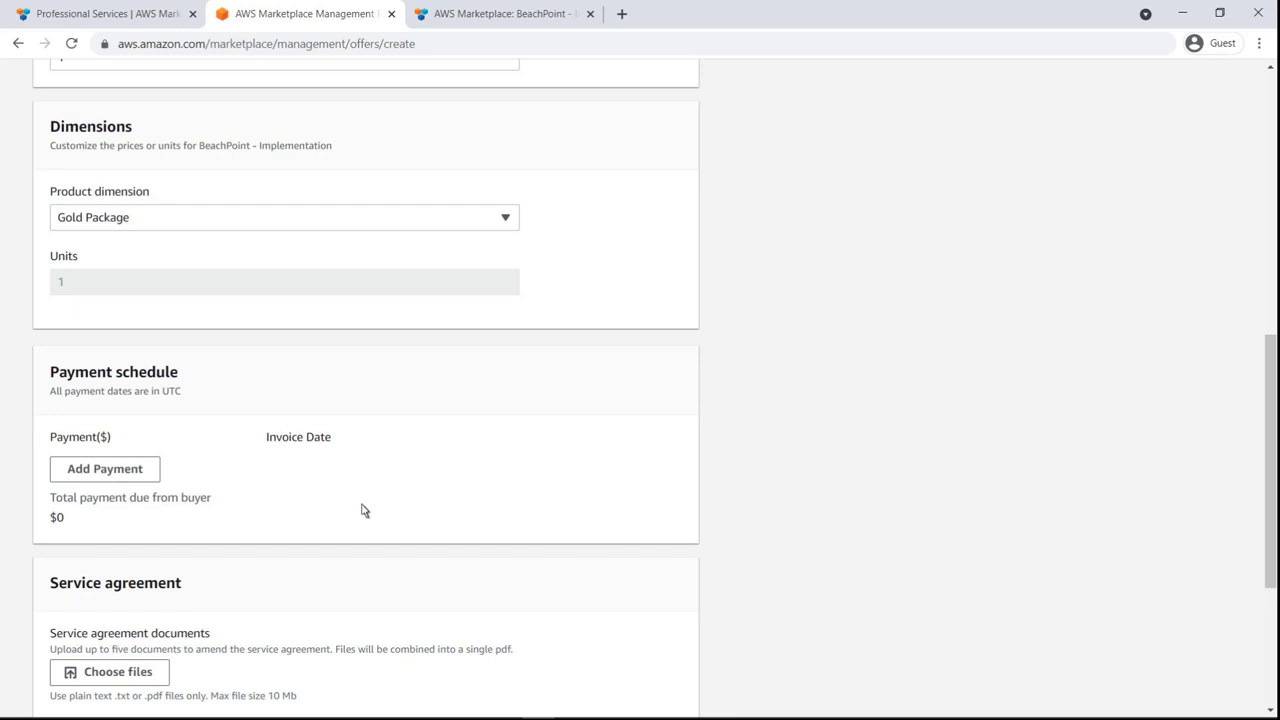
click(118, 482)
text(10000)
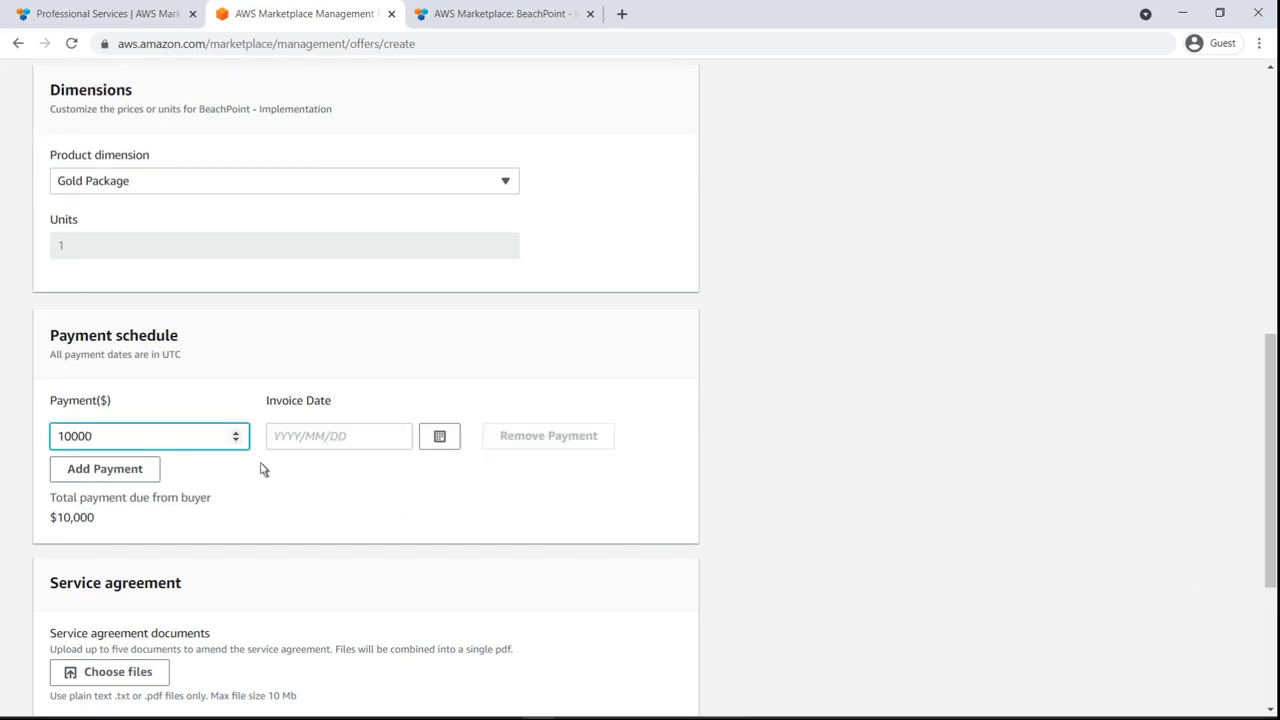
click(439, 445)
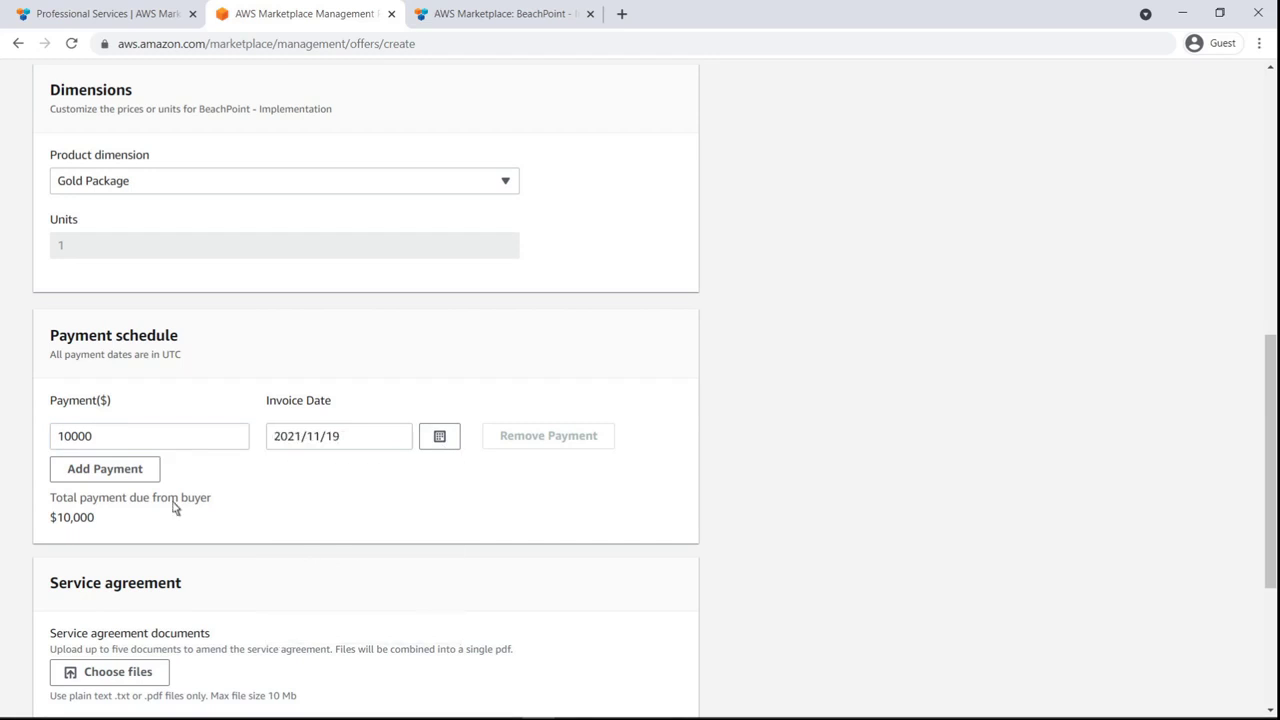
click(105, 478)
click(103, 512)
Step: Upload the Scope of Work and Service Agreement PDFs from the Desktop as the offer's service agreement documents
scroll(1273, 694, down, 3)
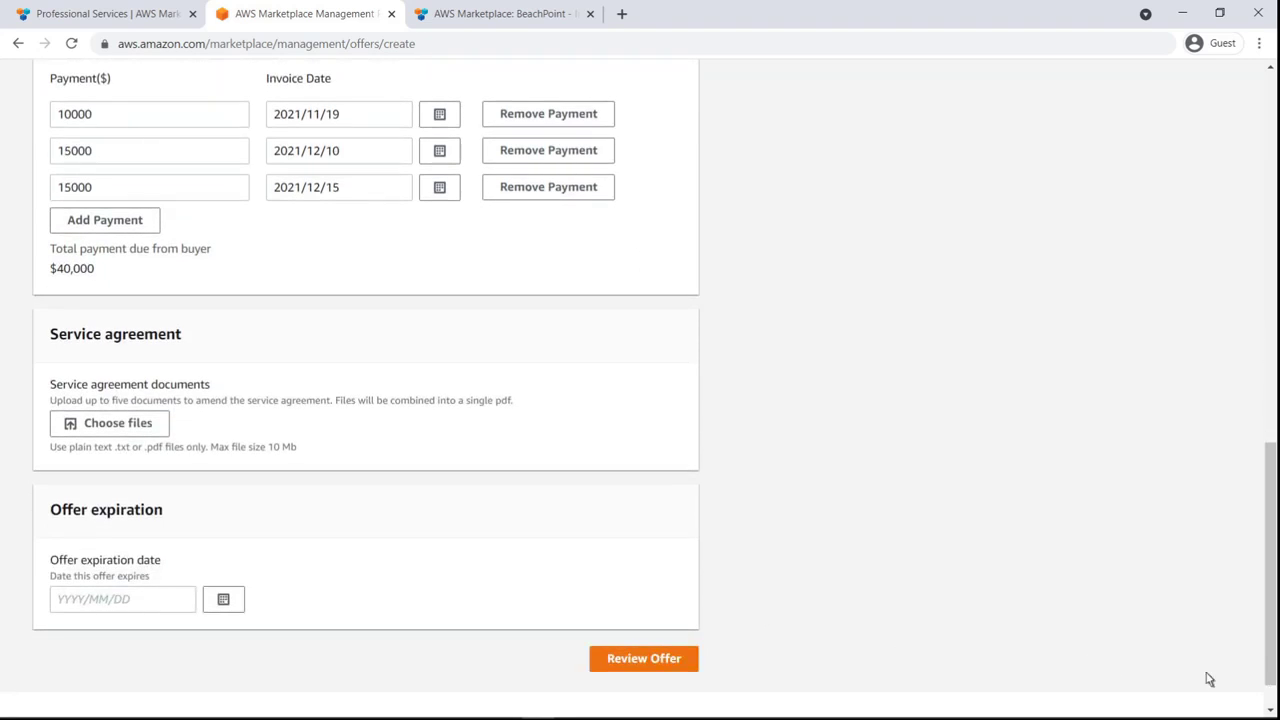
click(112, 430)
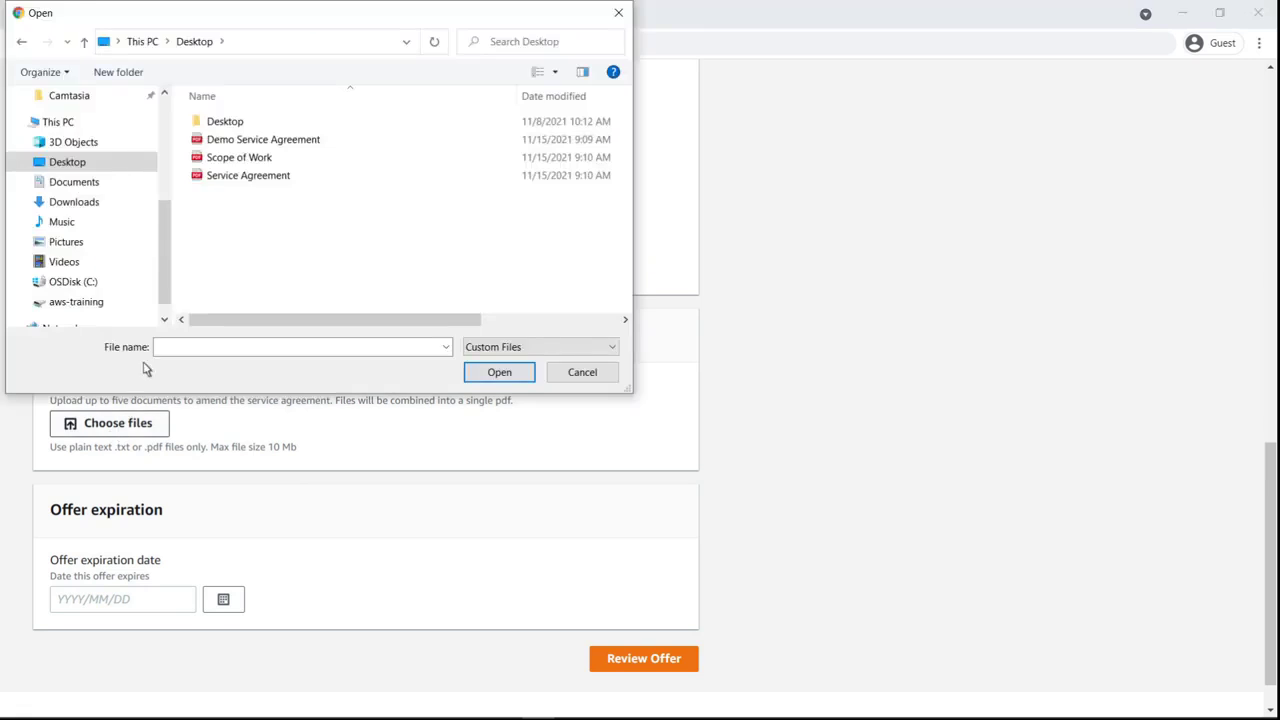
double_click(237, 162)
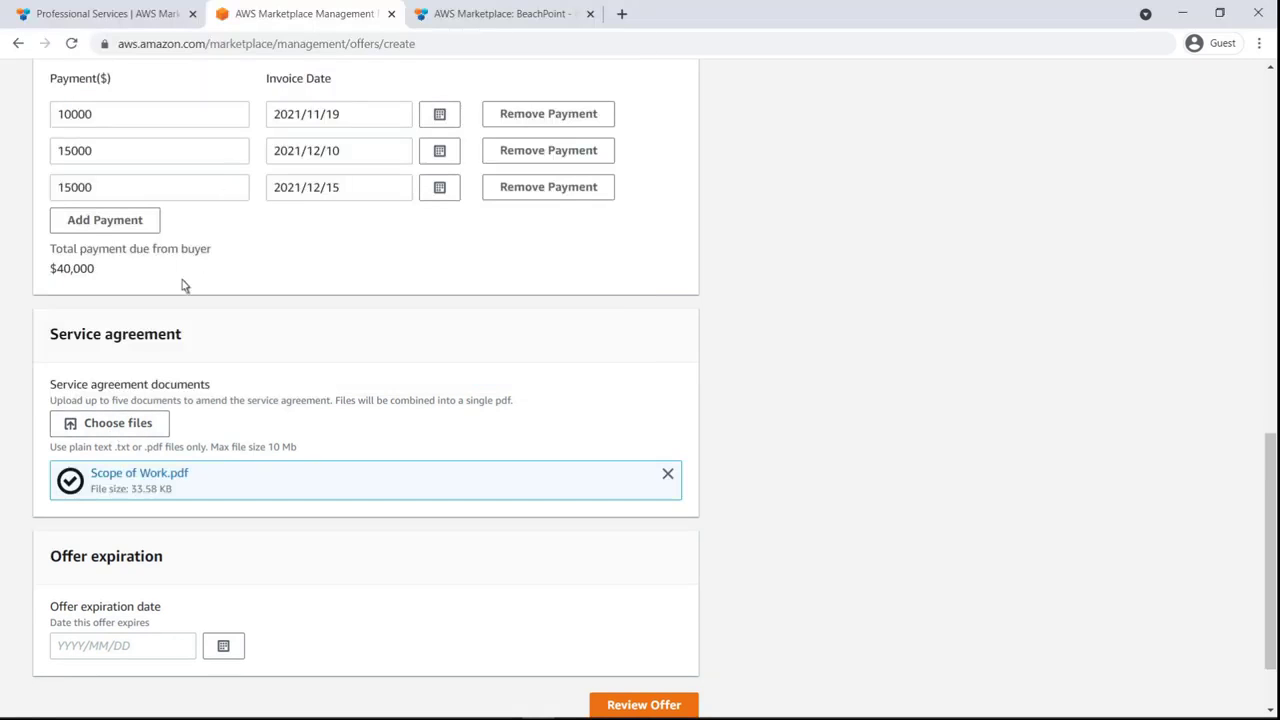
click(124, 416)
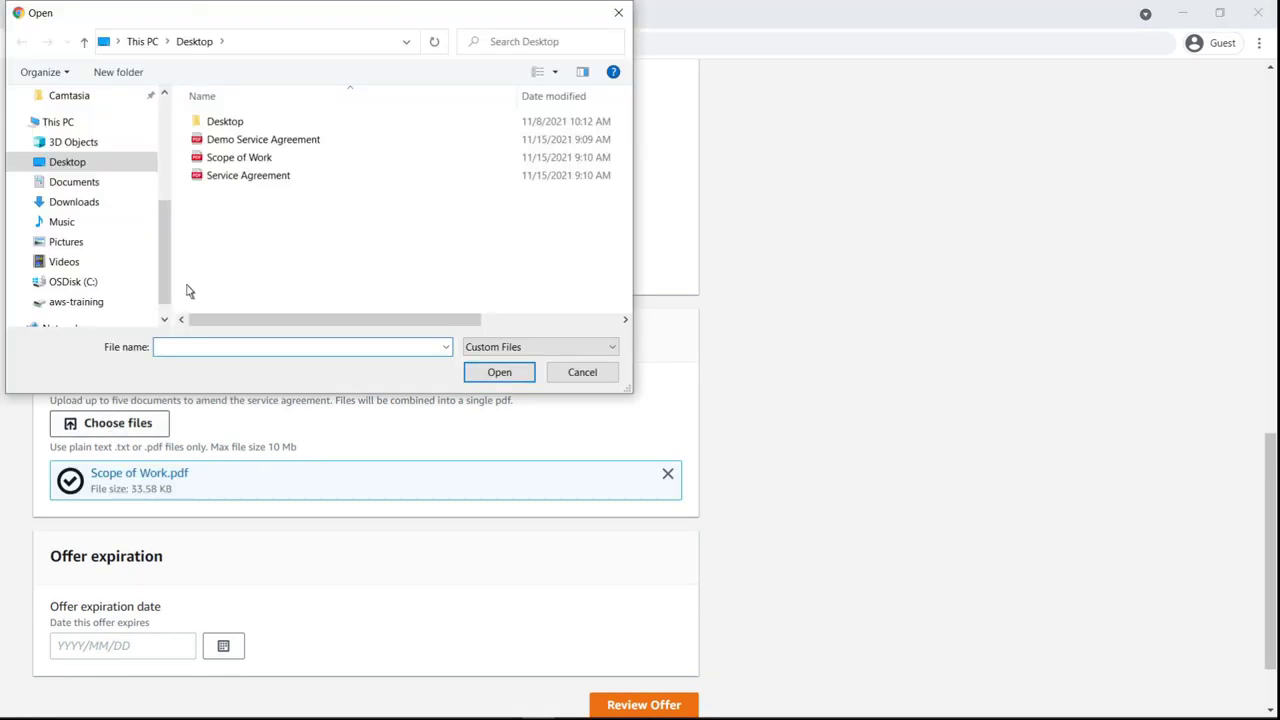
double_click(243, 177)
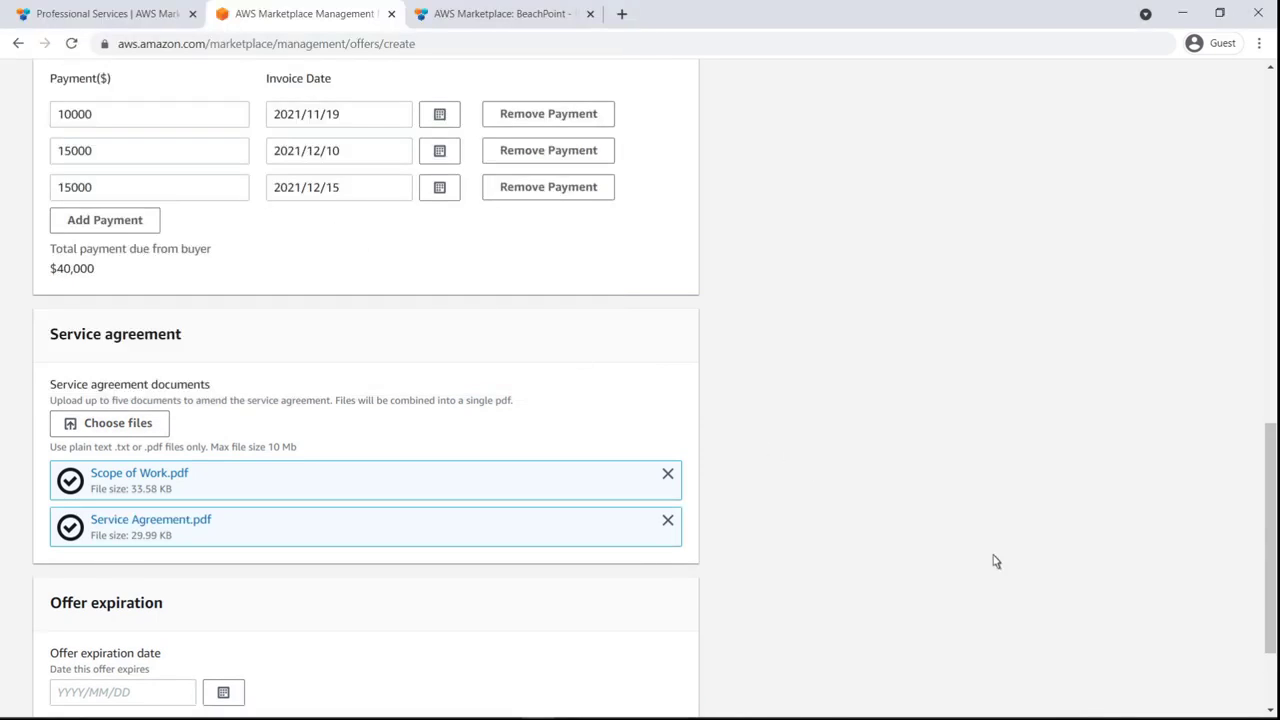
Step: Set the offer expiration date to 2021/11/19, and submit the offer for creation through its review page
scroll(1272, 700, down, 2)
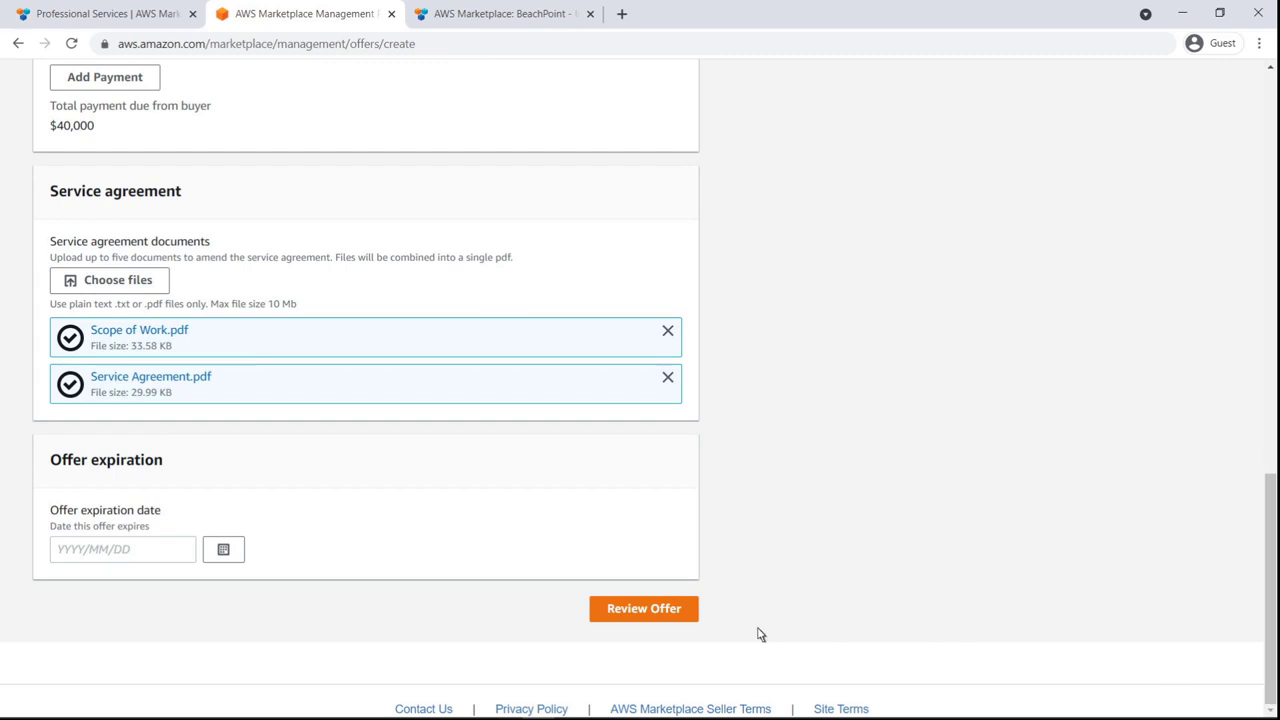
click(224, 552)
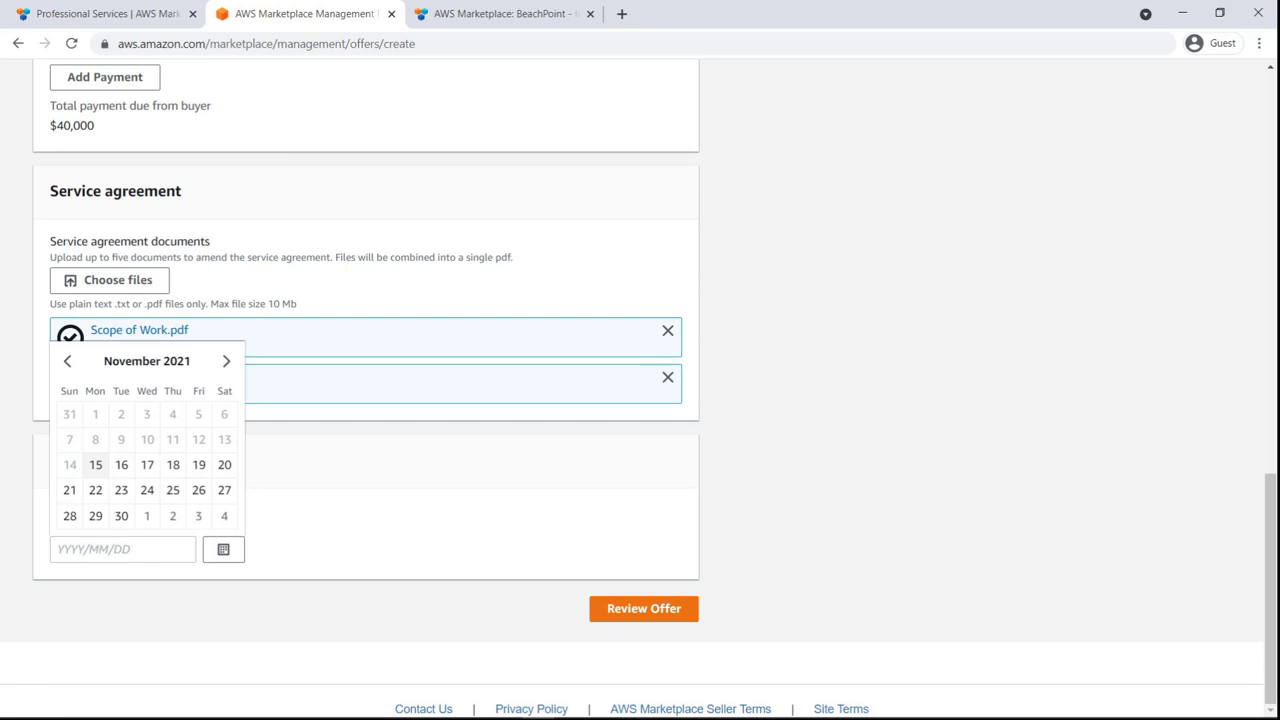
click(198, 468)
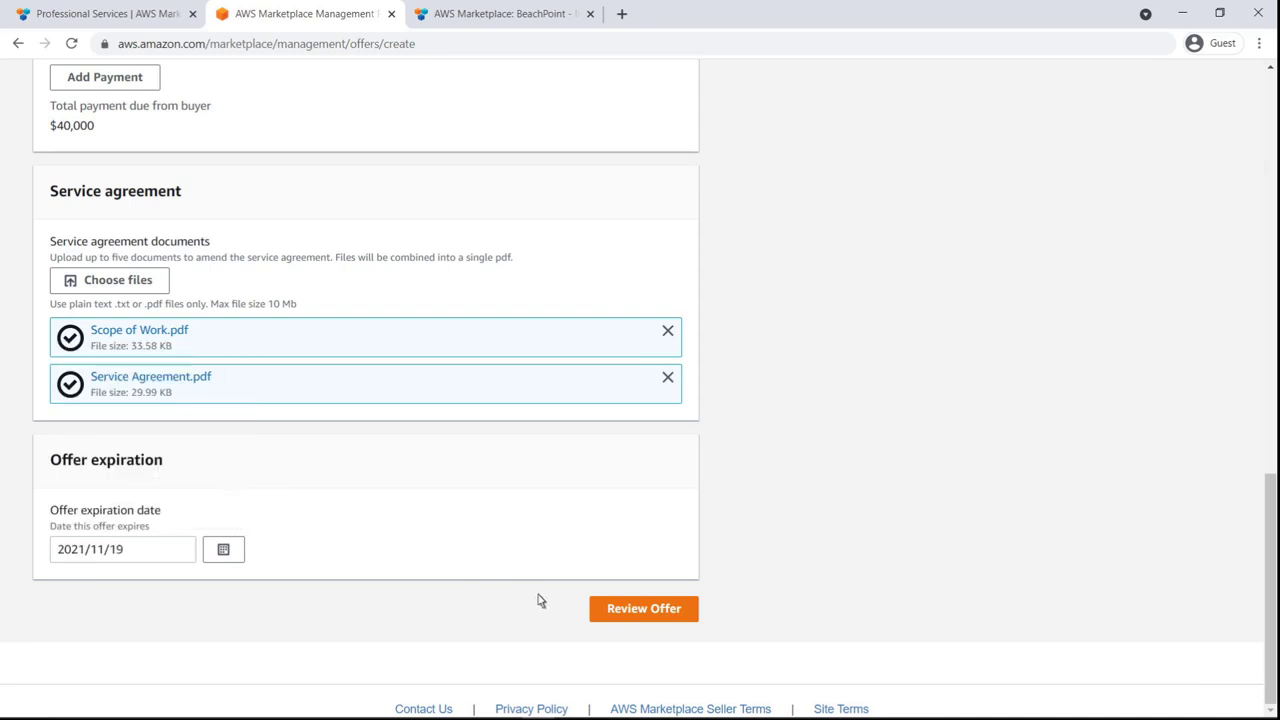
click(598, 619)
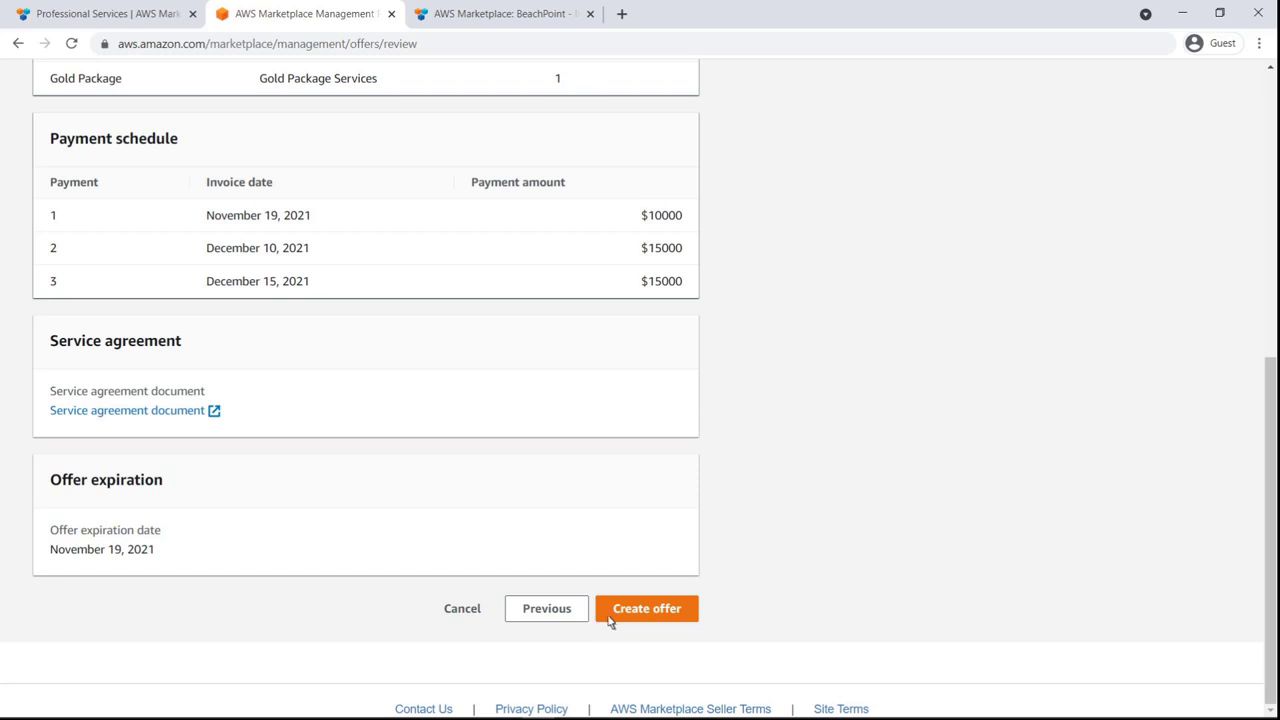
click(668, 616)
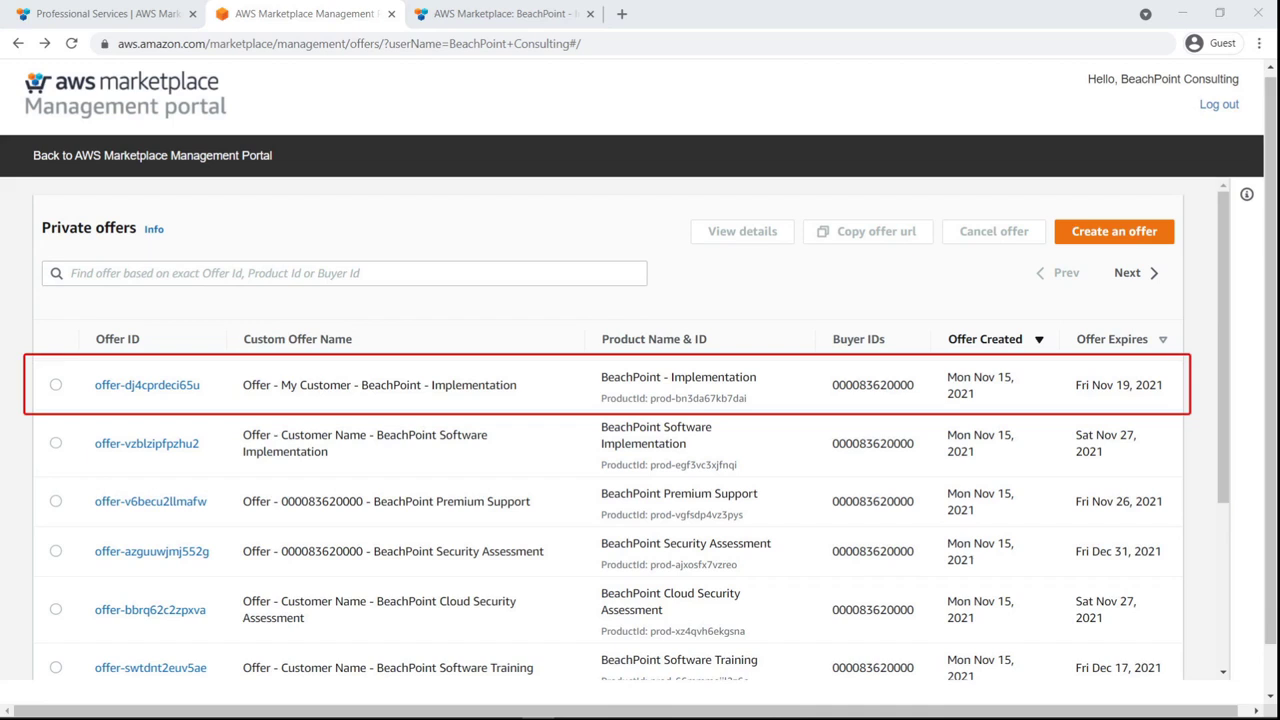
Step: Examine the details of the new My Customer offer for BeachPoint - Implementation and both pages of its service agreement document
click(137, 388)
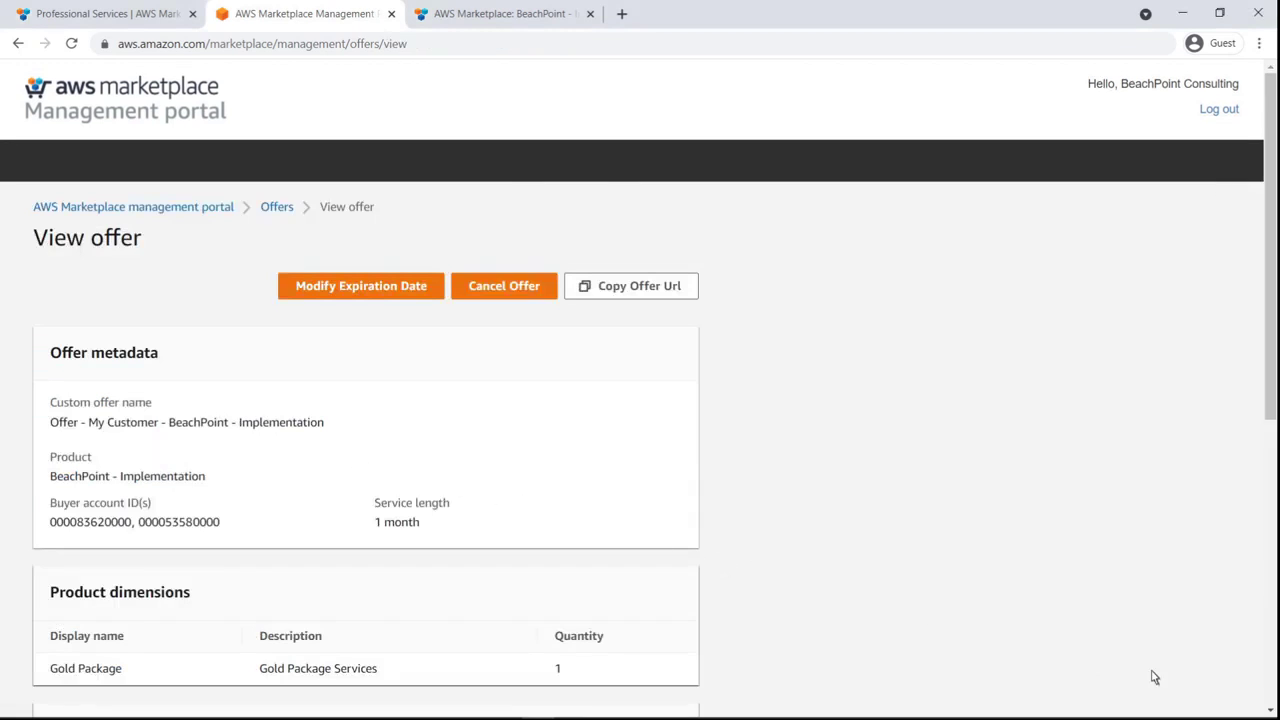
scroll(1271, 707, down, 5)
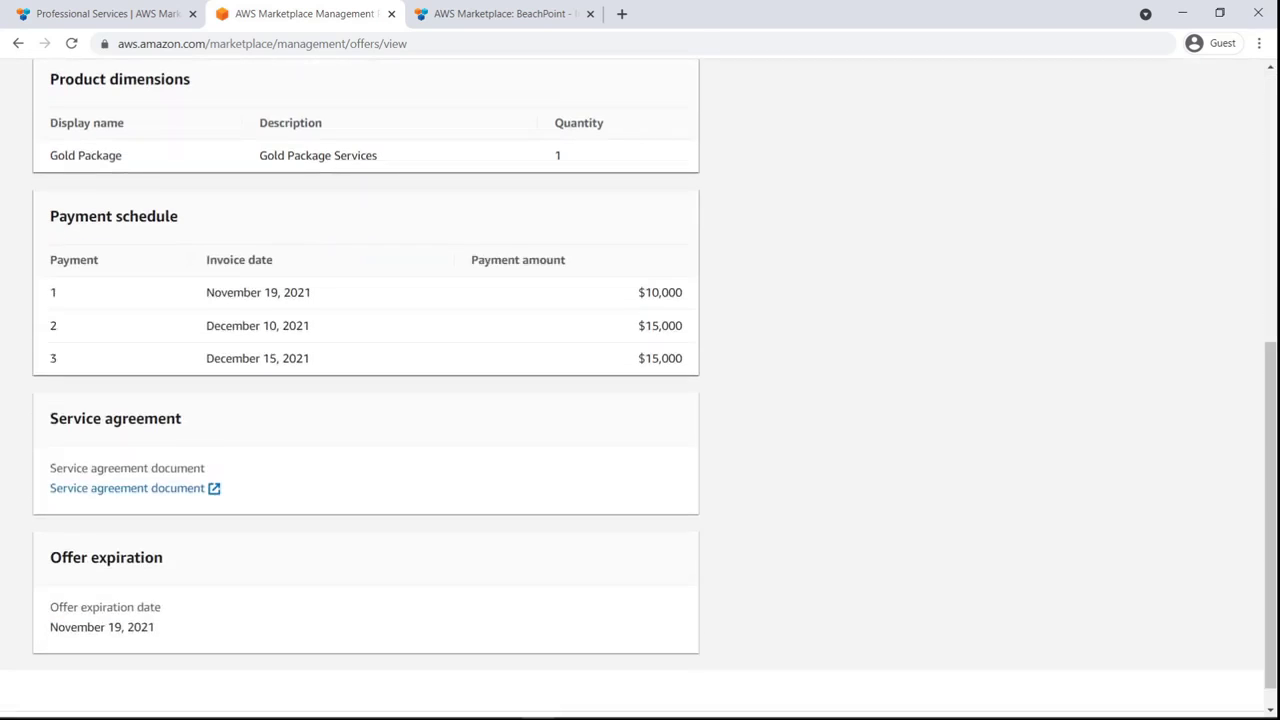
click(130, 488)
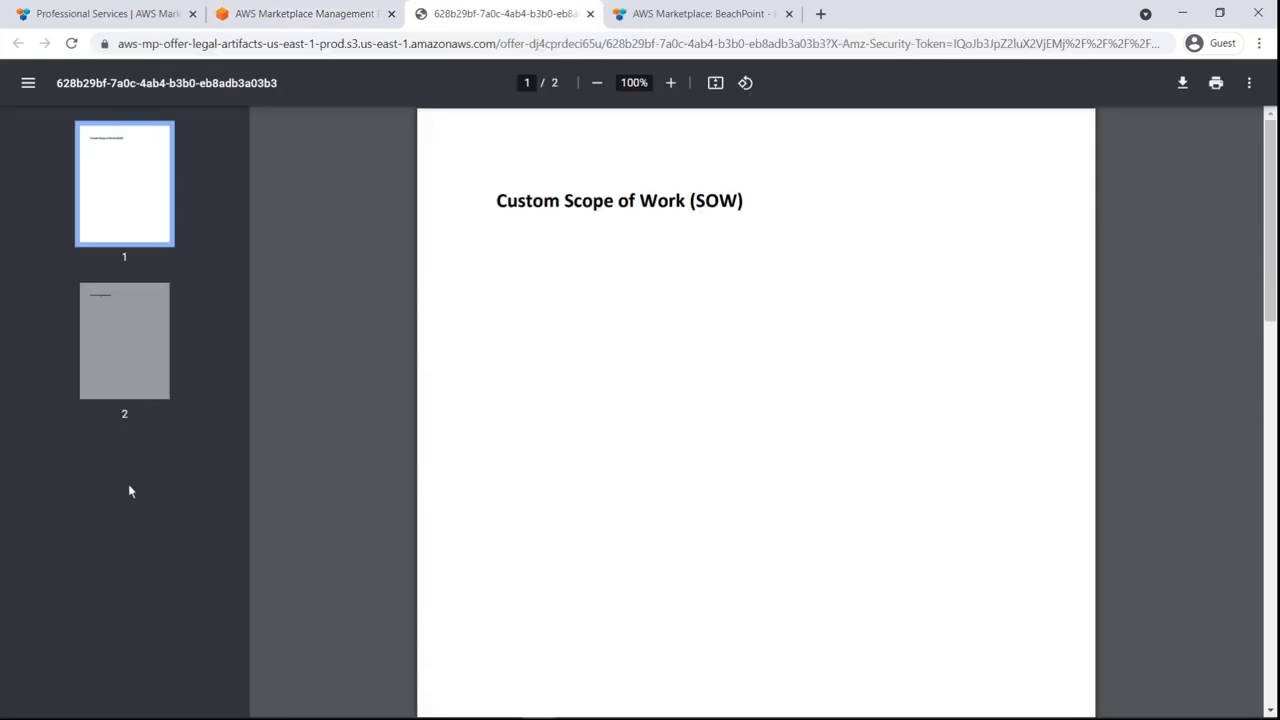
click(122, 359)
Step: Return to the offer's details page and copy the offer URL to open the buyer's offer page in a new tab
click(303, 18)
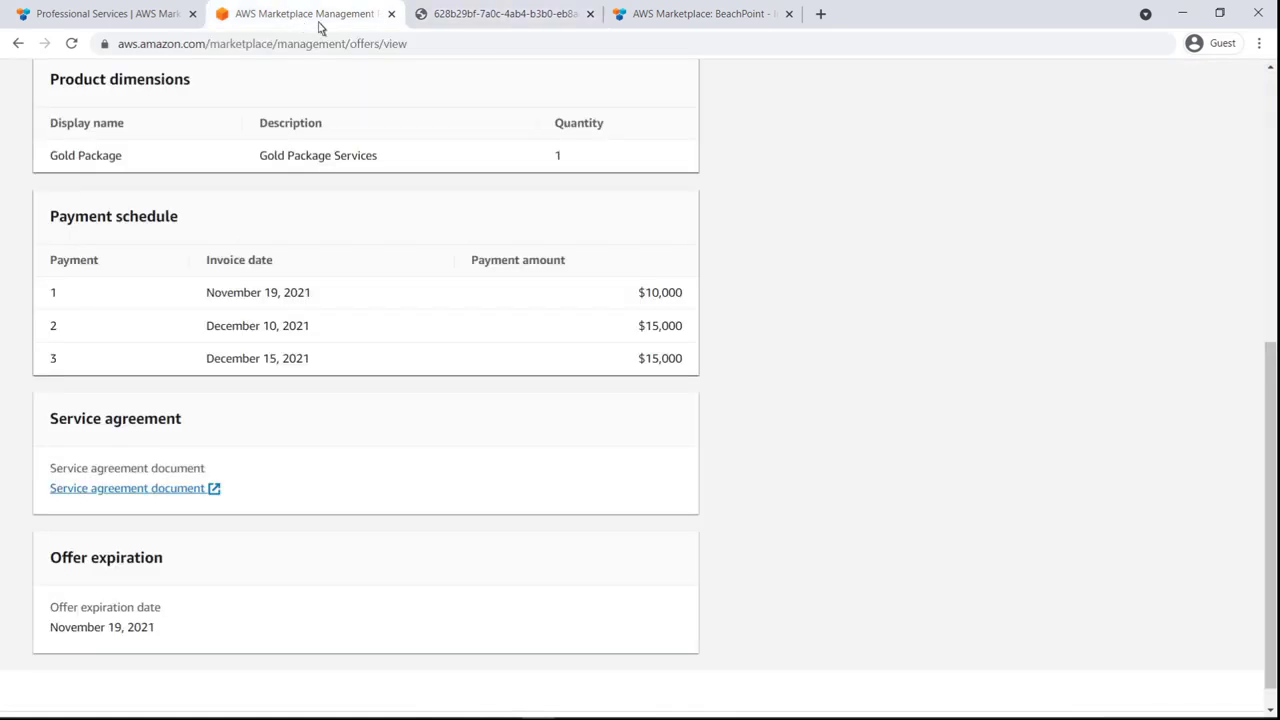
scroll(1270, 112, up, 5)
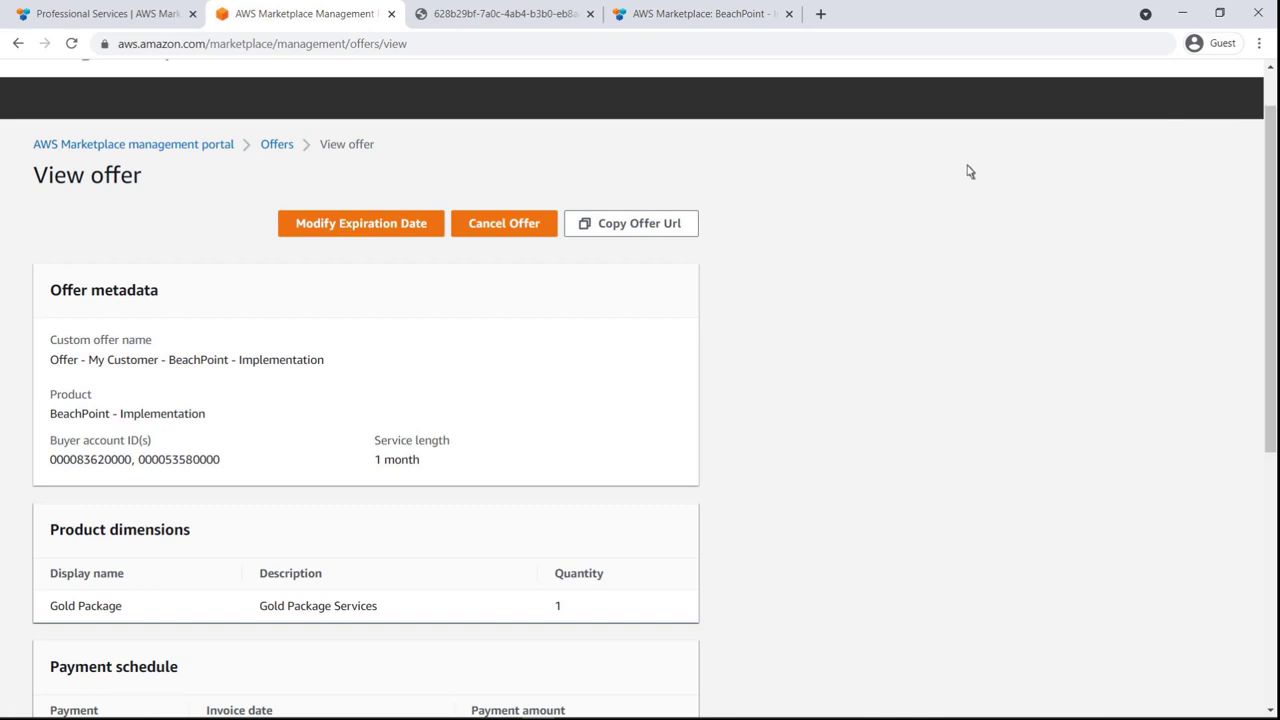
click(638, 235)
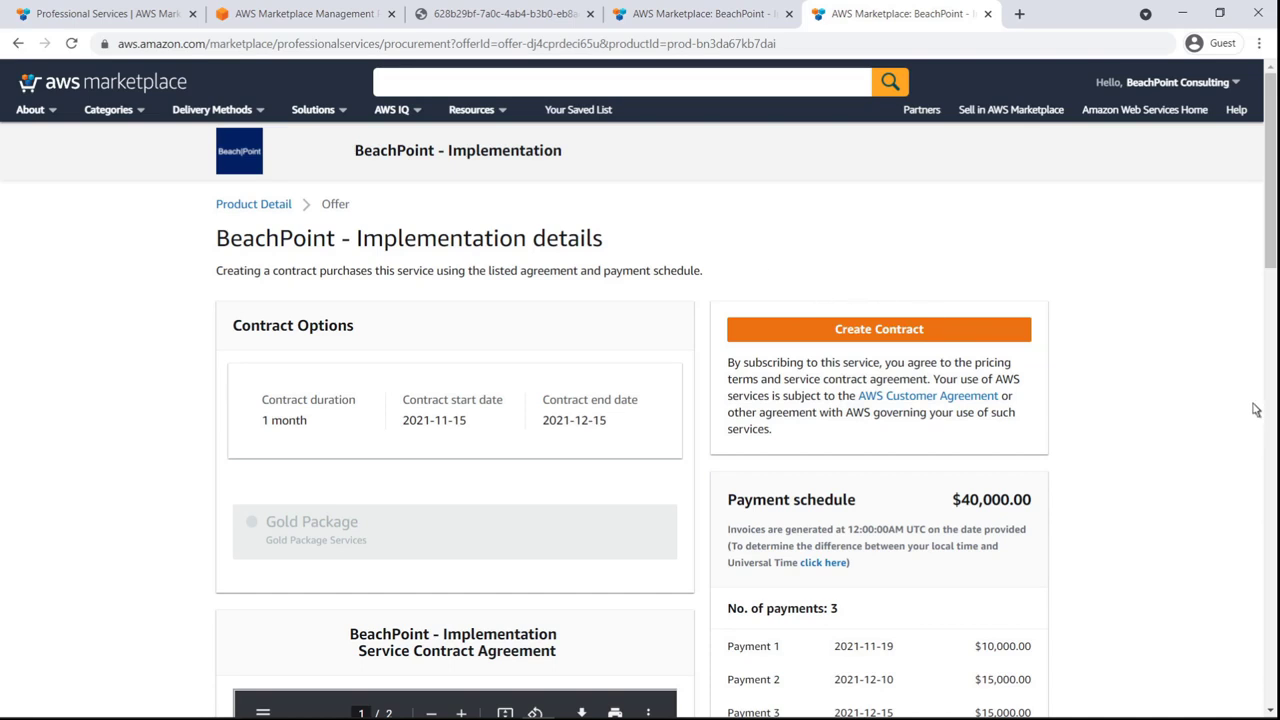
Step: Review the buyer's service contract agreement and payment schedule for BeachPoint - Implementation, and start creating the contract
scroll(1272, 414, down, 1)
scroll(1272, 390, down, 4)
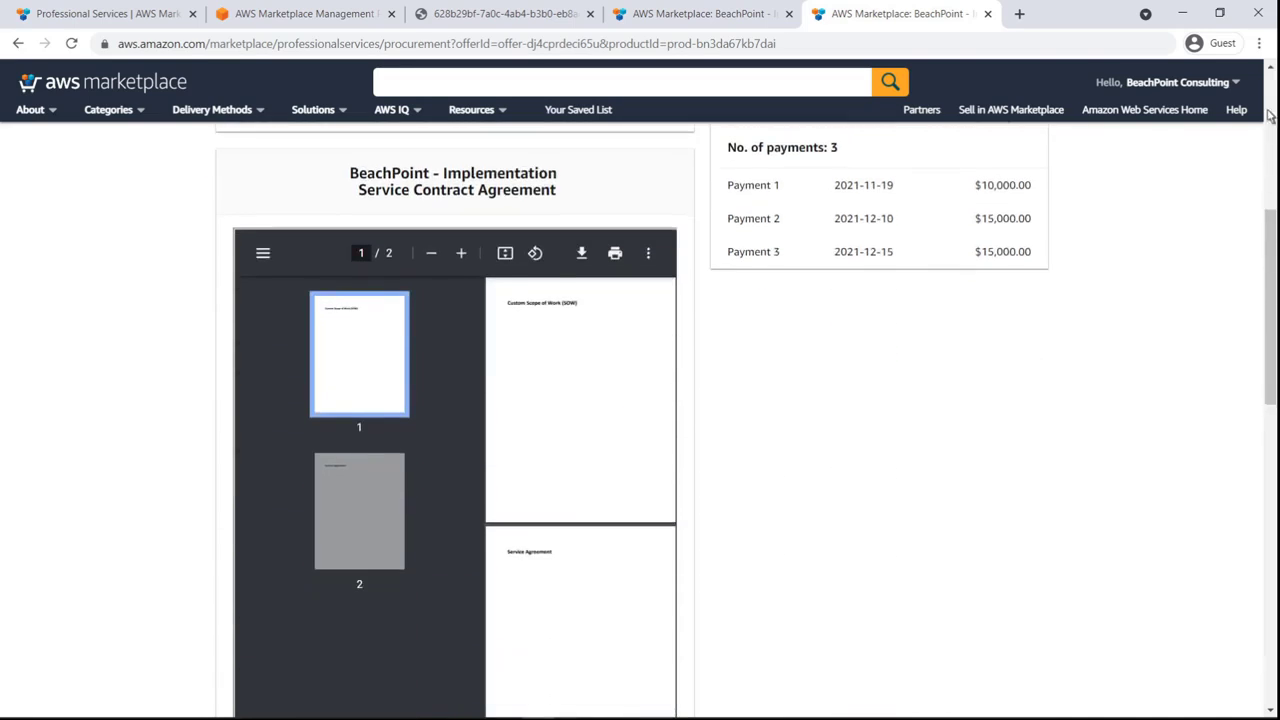
scroll(1268, 84, up, 5)
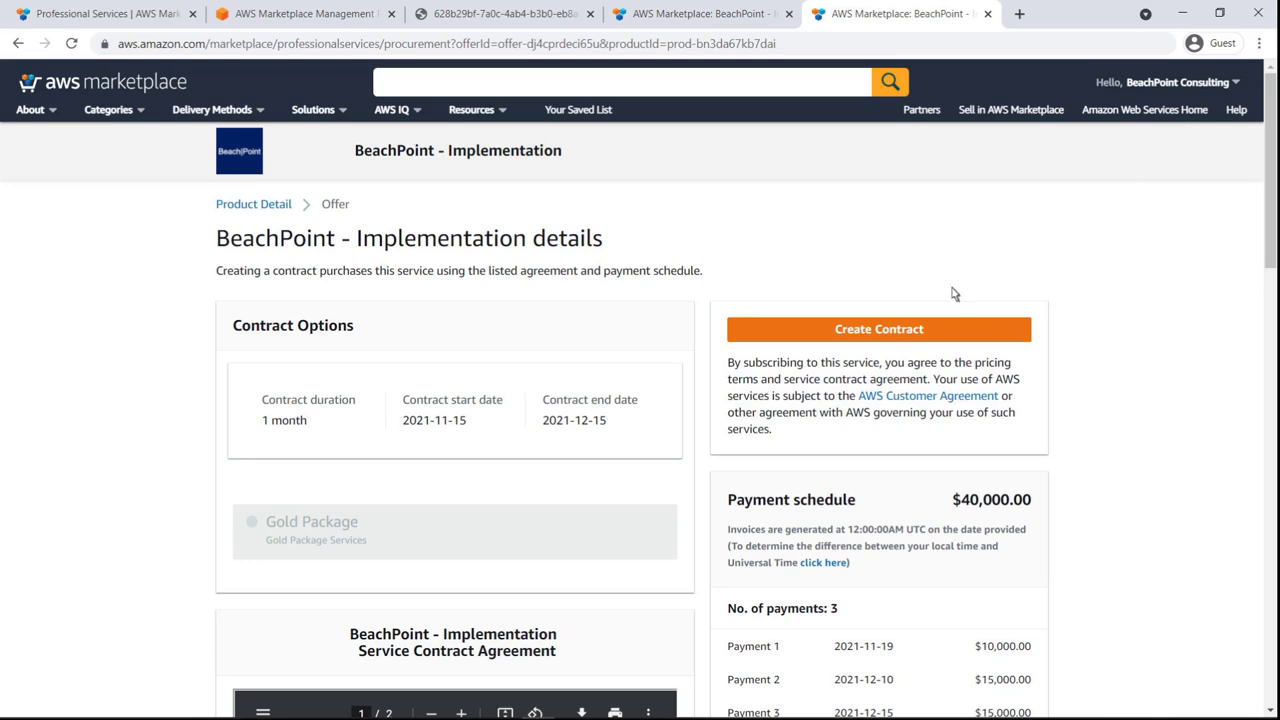
click(884, 336)
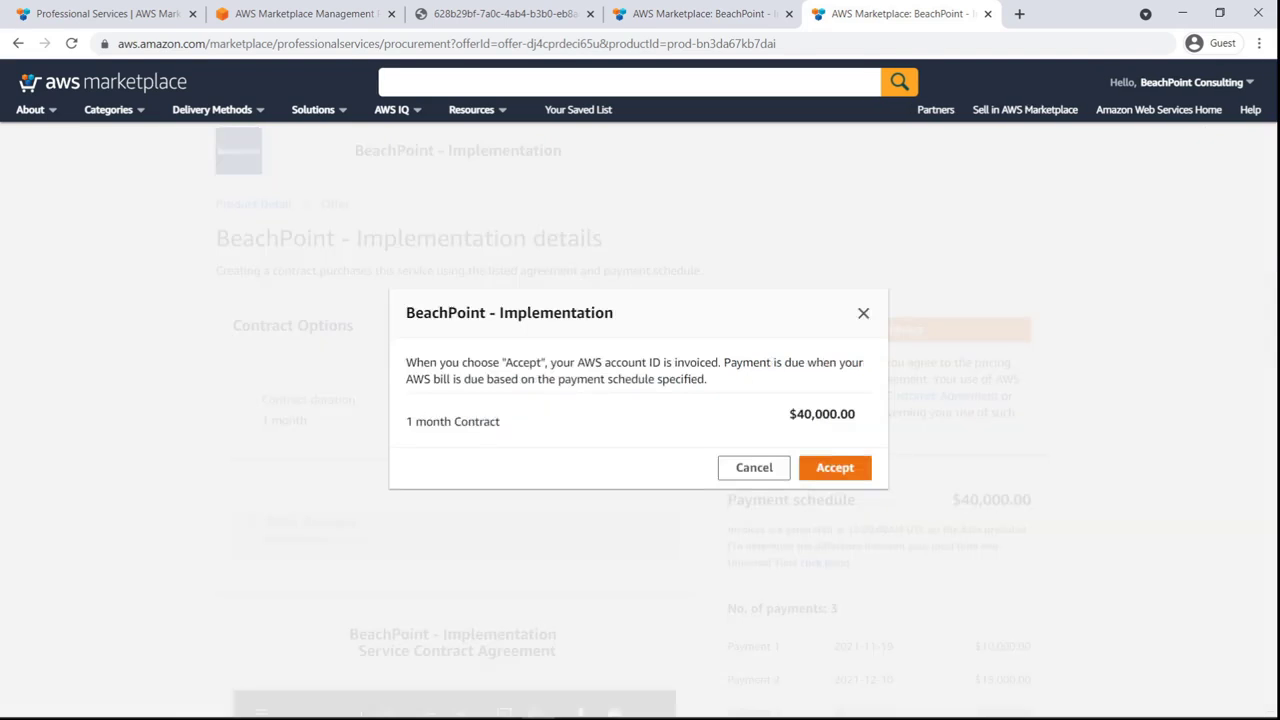